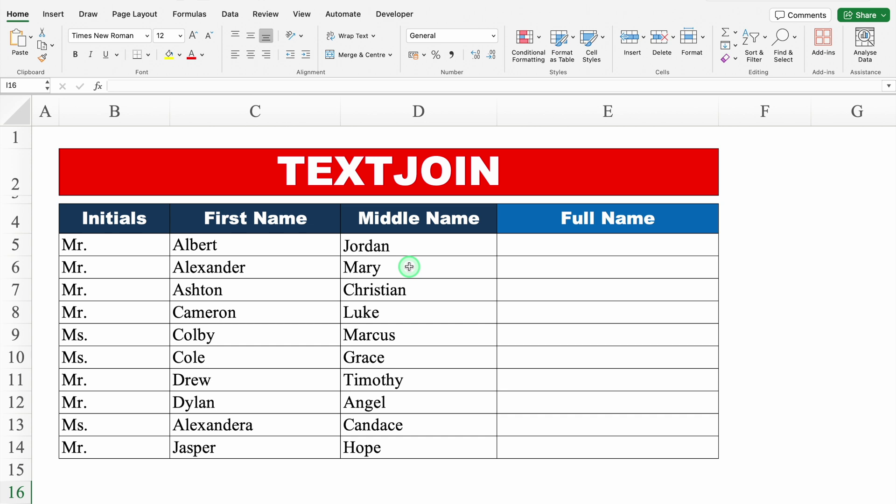
Step: Start a TEXTJOIN formula in cell E5 with a space as delimiter and TRUE to ignore empty cells
{"action": "left_click", "coordinate": [530, 243]}
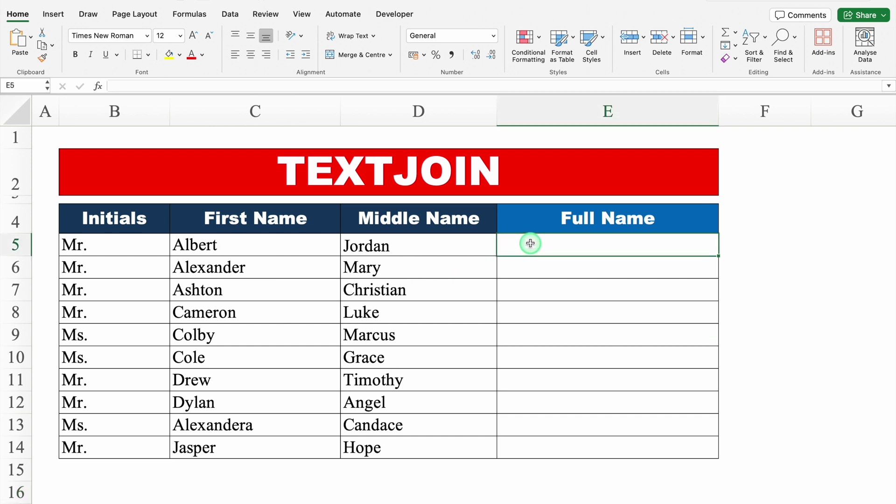
{"action": "type", "text": "=text"}
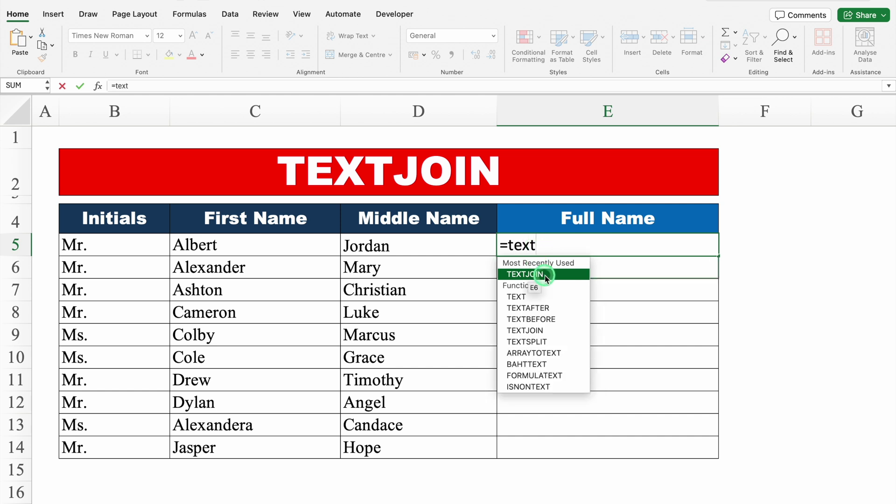
{"action": "double_click", "coordinate": [547, 277]}
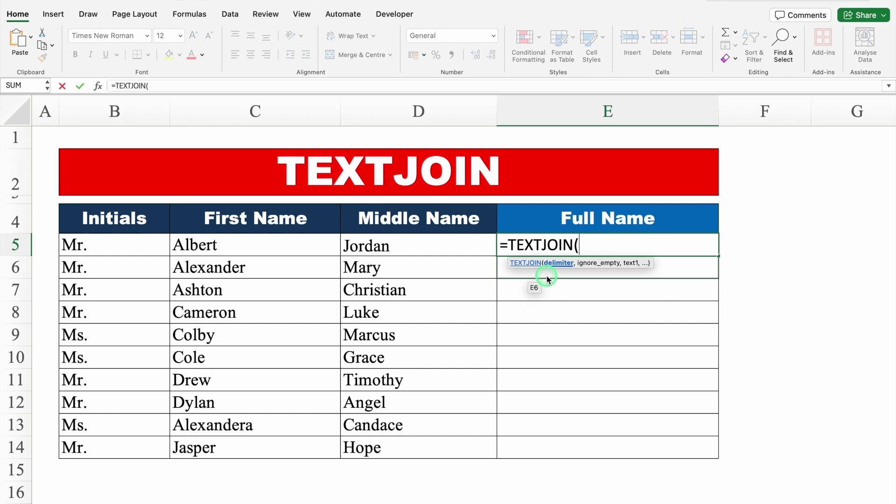
{"action": "type", "text": "\" \","}
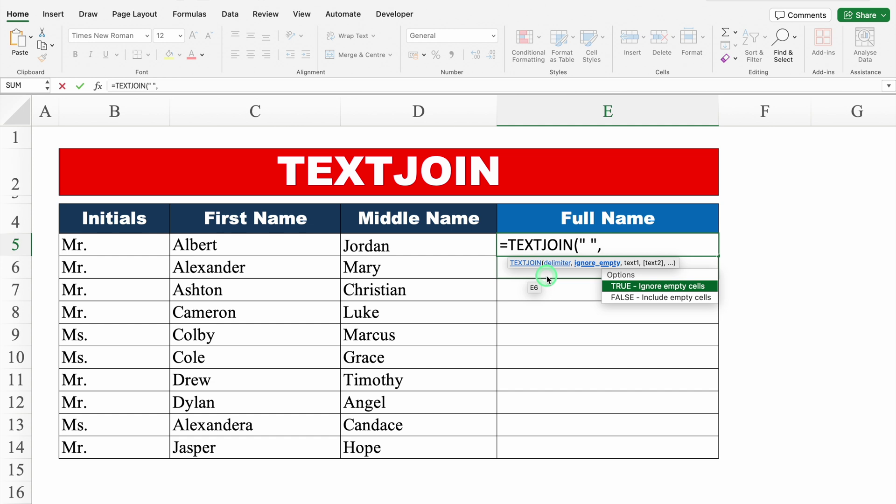
{"action": "double_click", "coordinate": [675, 283]}
{"action": "type", "text": ","}
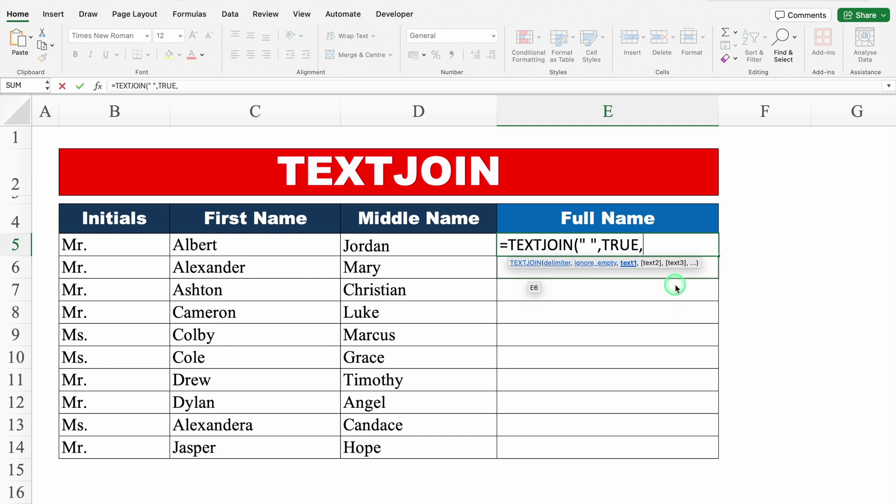
Step: Complete the TEXTJOIN formula in E5 with cells B5, C5 and D5 as the texts to join
{"action": "left_click", "coordinate": [119, 241]}
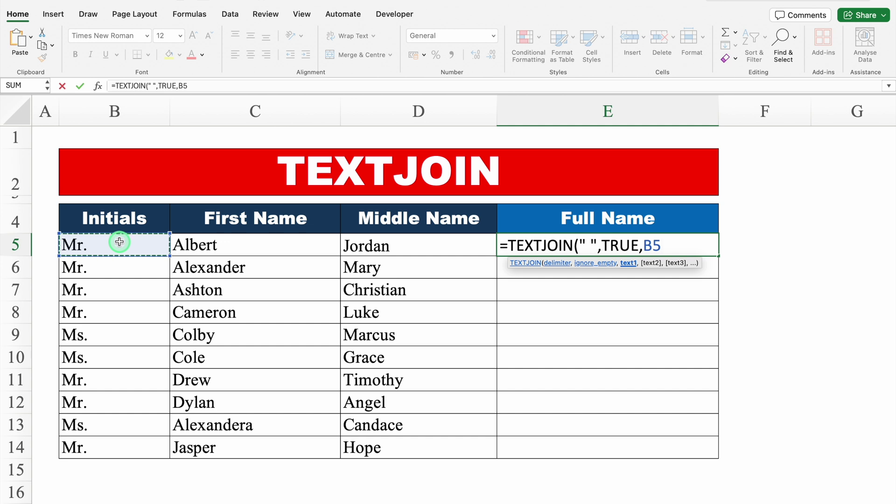
{"action": "type", "text": ","}
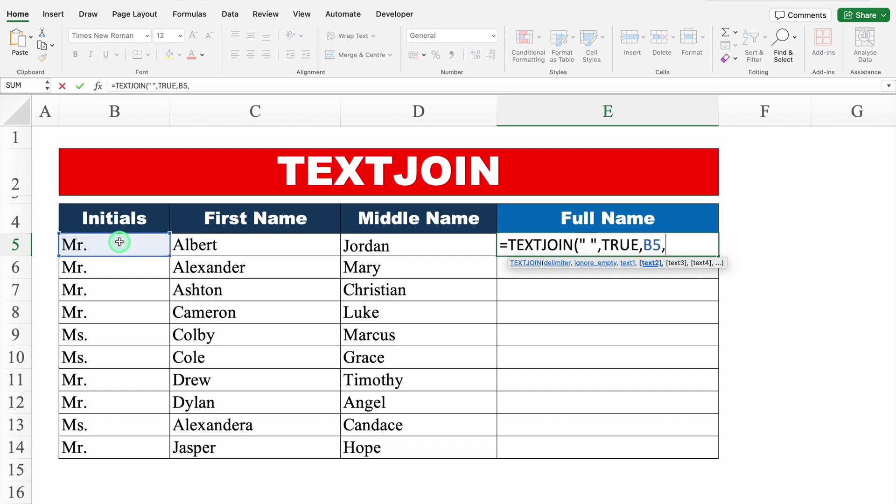
{"action": "left_click", "coordinate": [235, 245]}
{"action": "type", "text": ","}
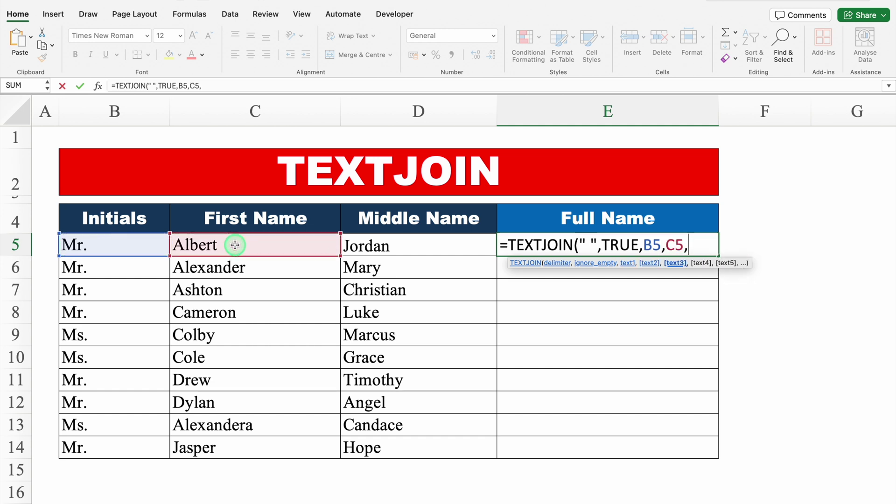
{"action": "left_click", "coordinate": [381, 243]}
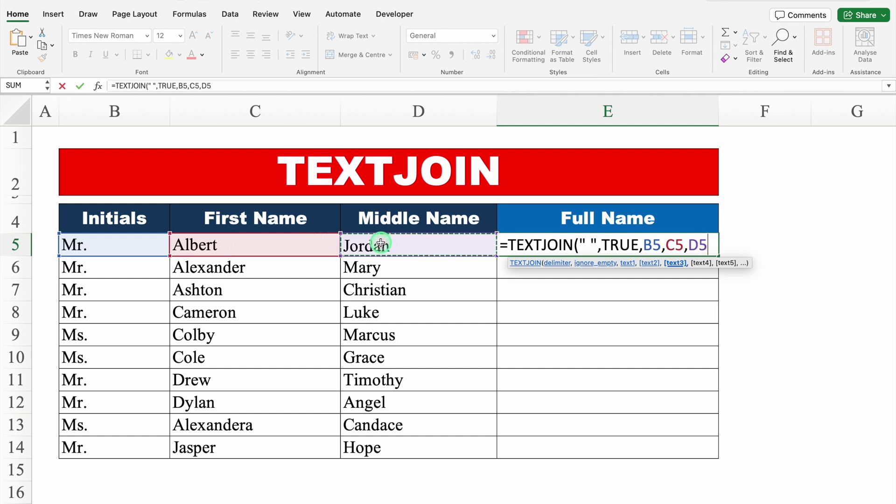
{"action": "type", "text": ")"}
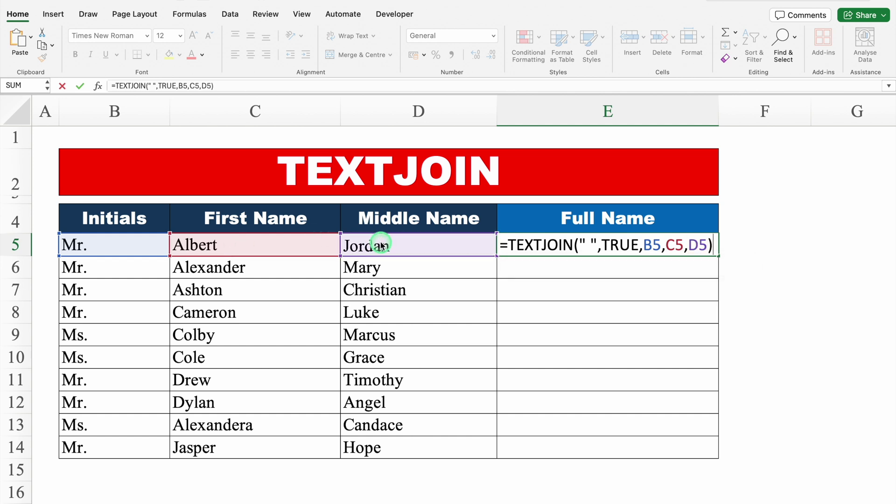
{"action": "key", "text": "Return"}
Step: Replace the separate cell references in the E5 formula with the range B5:D5, giving =TEXTJOIN(" ",TRUE,B5:D5)
{"action": "left_click", "coordinate": [622, 246]}
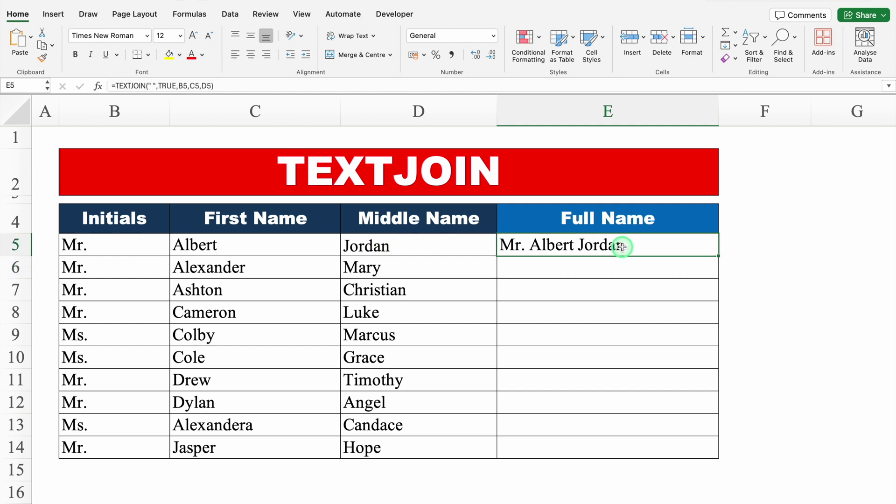
{"action": "double_click", "coordinate": [622, 246]}
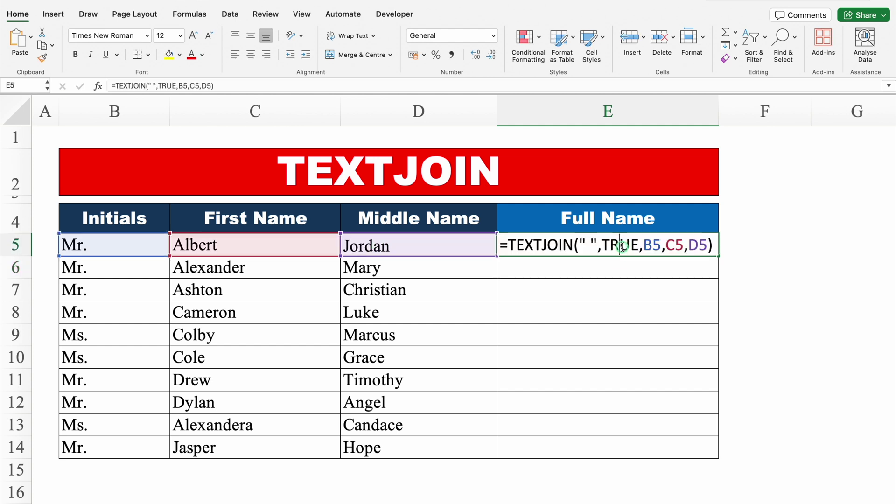
{"action": "left_click", "coordinate": [708, 246]}
{"action": "key", "text": "BackSpace"}
{"action": "key", "text": "BackSpace"}
{"action": "key", "text": "BackSpace"}
{"action": "key", "text": "BackSpace"}
{"action": "key", "text": "BackSpace"}
{"action": "key", "text": "BackSpace"}
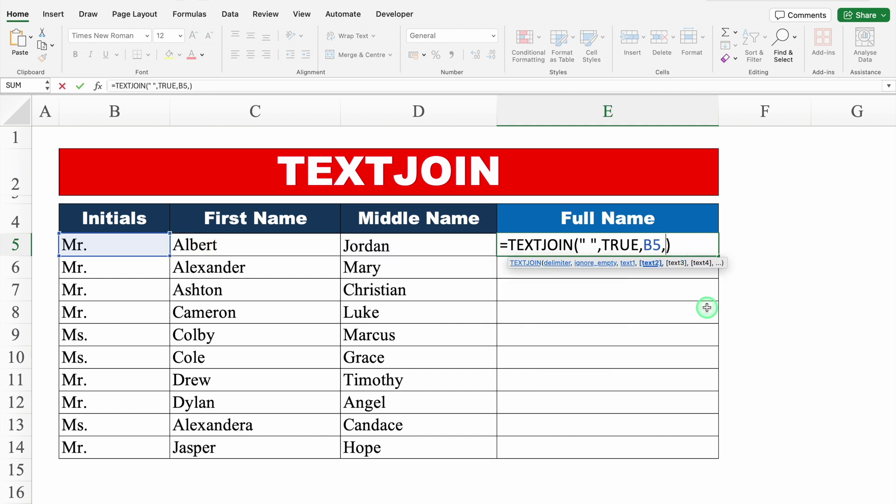
{"action": "key", "text": "BackSpace"}
{"action": "key", "text": "BackSpace"}
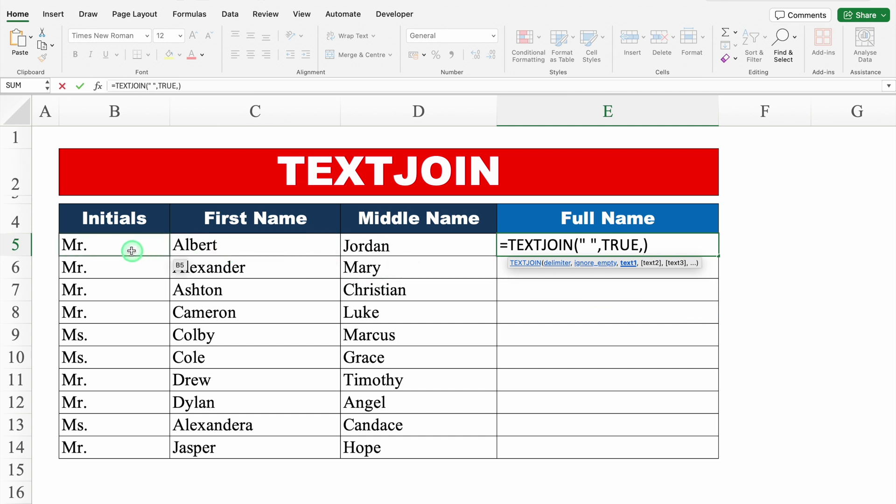
{"action": "left_click_drag", "start_coordinate": [131, 251], "coordinate": [412, 245]}
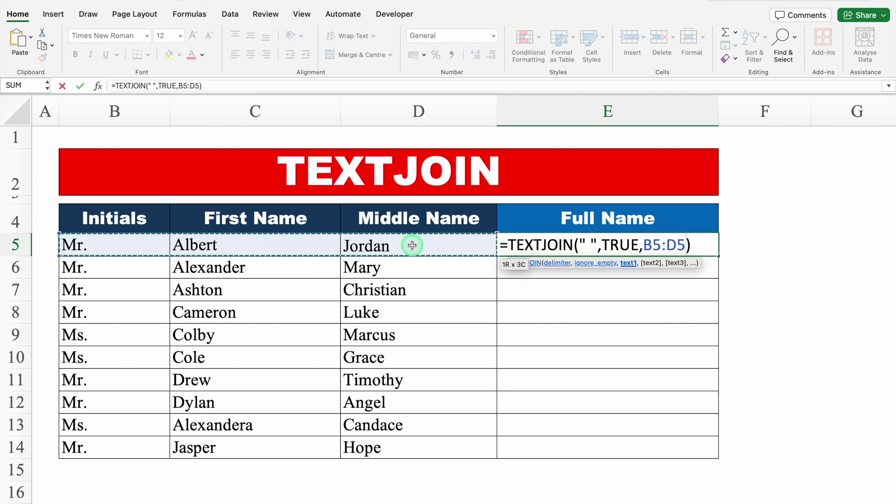
{"action": "key", "text": "Return"}
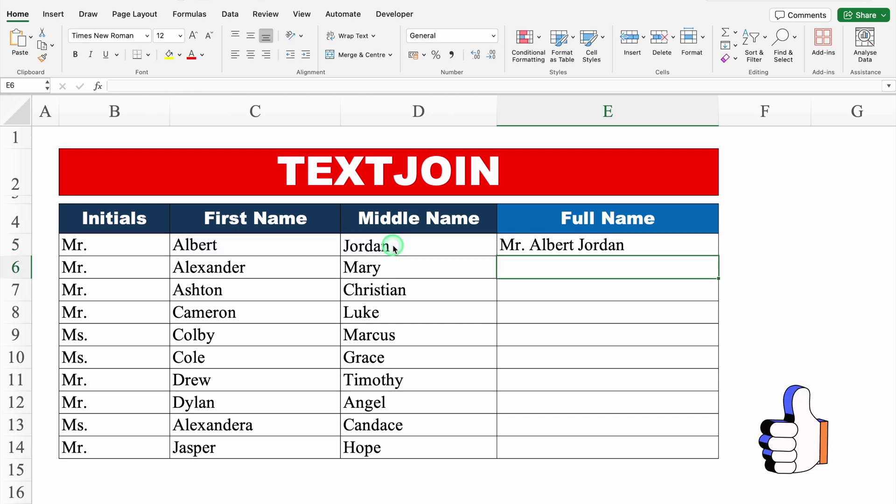
Step: Fill the TEXTJOIN formula from E5 down the Full Name column to the table's last row
{"action": "left_click", "coordinate": [650, 242]}
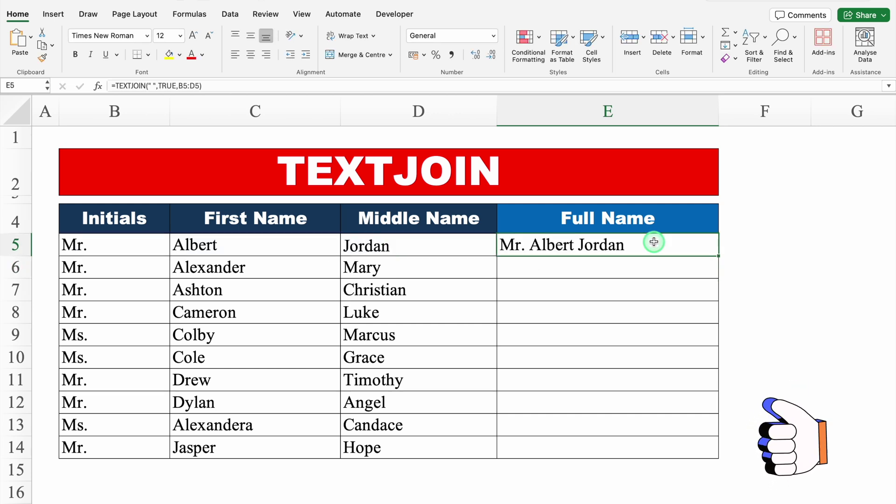
{"action": "double_click", "coordinate": [718, 256]}
{"action": "left_click", "coordinate": [772, 237]}
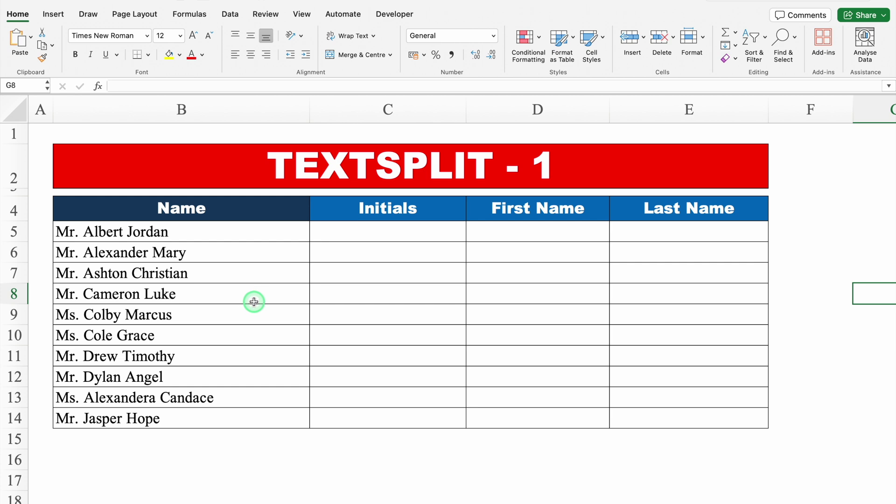
Step: Enter =TEXTSPLIT(B5," ") in cell C5 of the TEXTSPLIT - 1 table to split the name at spaces
{"action": "left_click", "coordinate": [351, 234]}
{"action": "type", "text": "="}
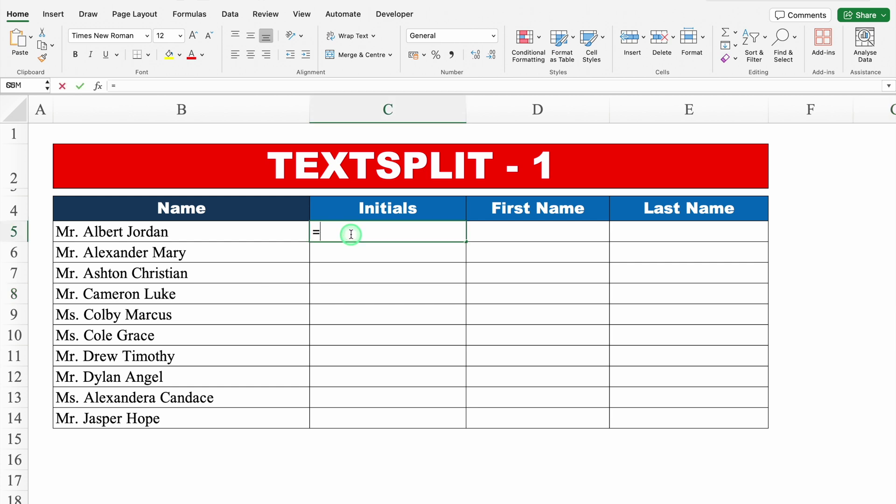
{"action": "type", "text": "TEXT"}
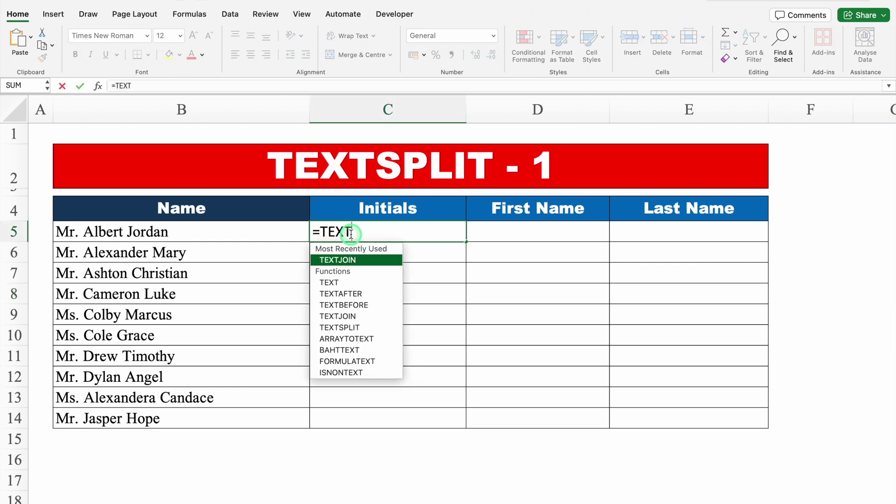
{"action": "type", "text": "S"}
{"action": "key", "text": "Tab"}
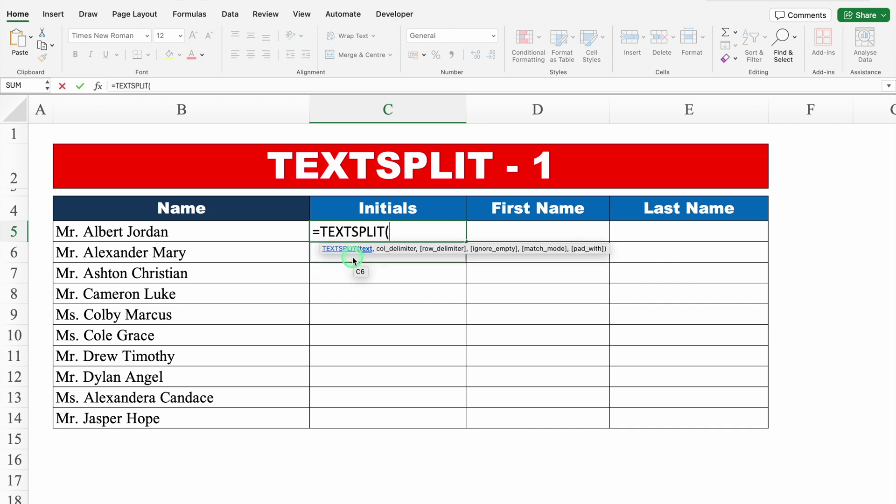
{"action": "left_click", "coordinate": [234, 230]}
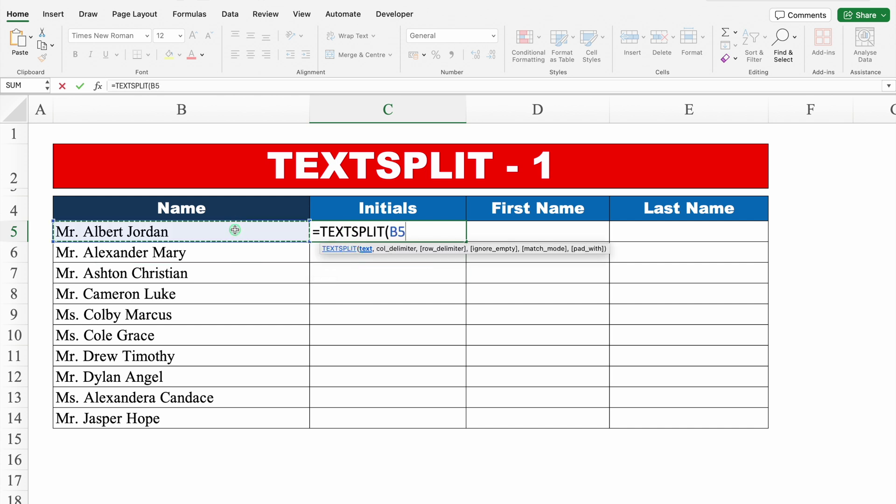
{"action": "type", "text": ","}
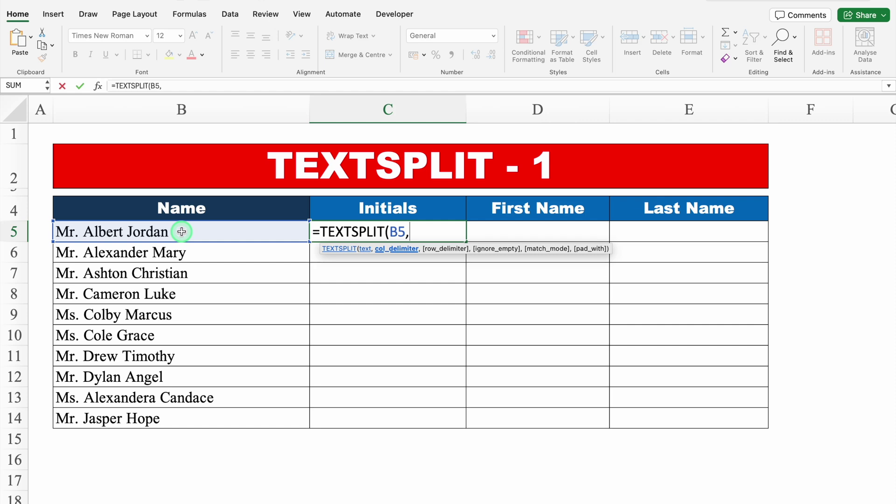
{"action": "type", "text": "\" \")"}
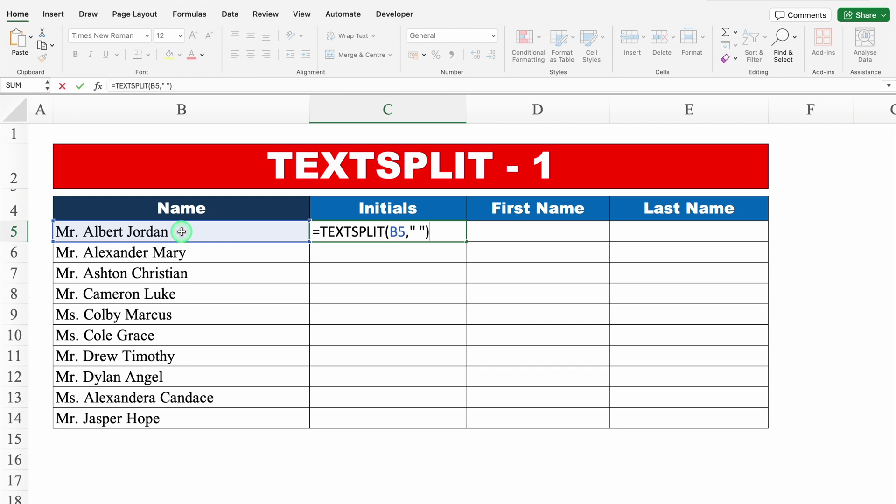
{"action": "key", "text": "Return"}
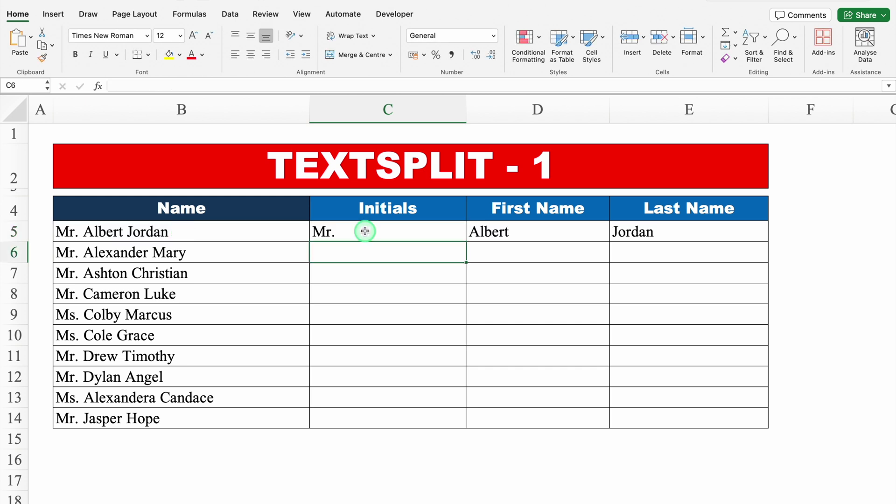
Step: Fill the TEXTSPLIT formula from C5 down to row 14 of the table
{"action": "left_click", "coordinate": [364, 232]}
{"action": "left_click_drag", "start_coordinate": [466, 242], "coordinate": [469, 424]}
{"action": "left_click", "coordinate": [462, 460]}
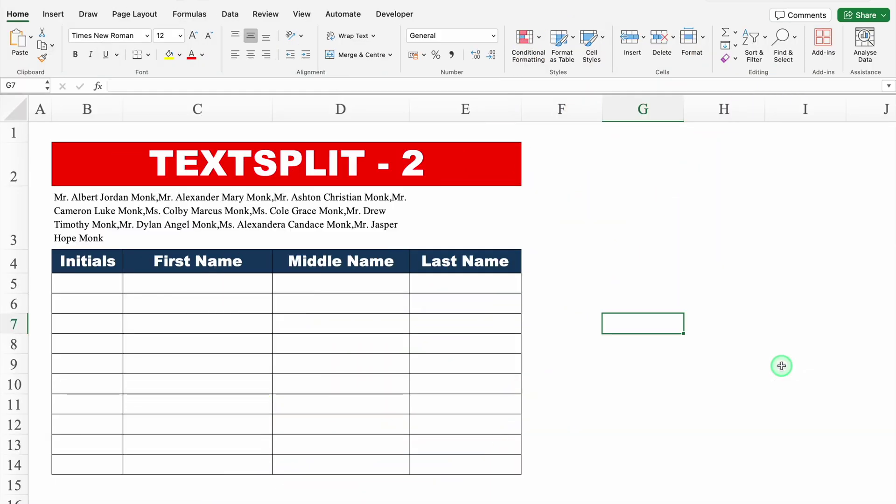
Step: Enter =TEXTSPLIT(B3," ",",") in cell B5 of the TEXTSPLIT - 2 table to split names into columns at spaces and rows at commas
{"action": "left_click", "coordinate": [216, 211]}
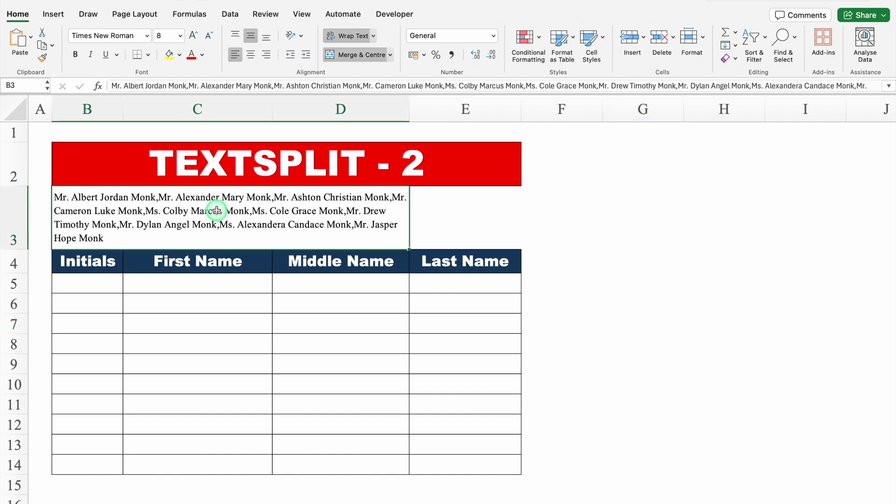
{"action": "left_click", "coordinate": [100, 284]}
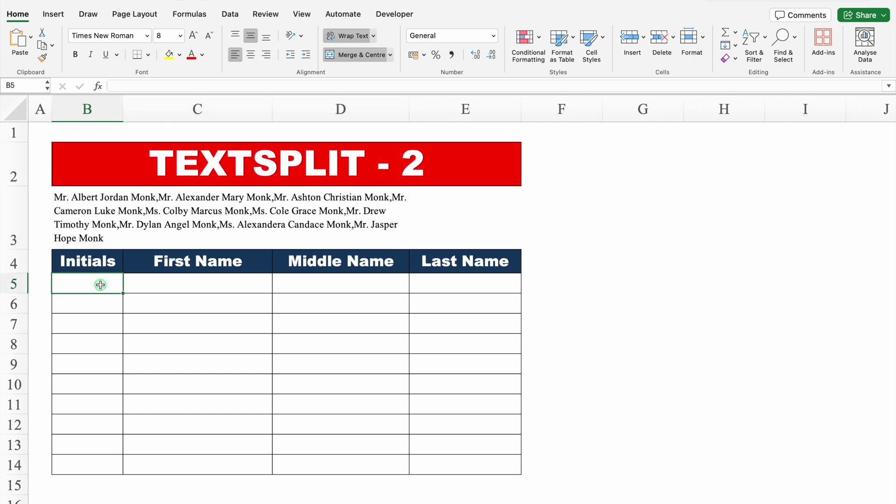
{"action": "left_click", "coordinate": [176, 286]}
{"action": "left_click", "coordinate": [100, 282]}
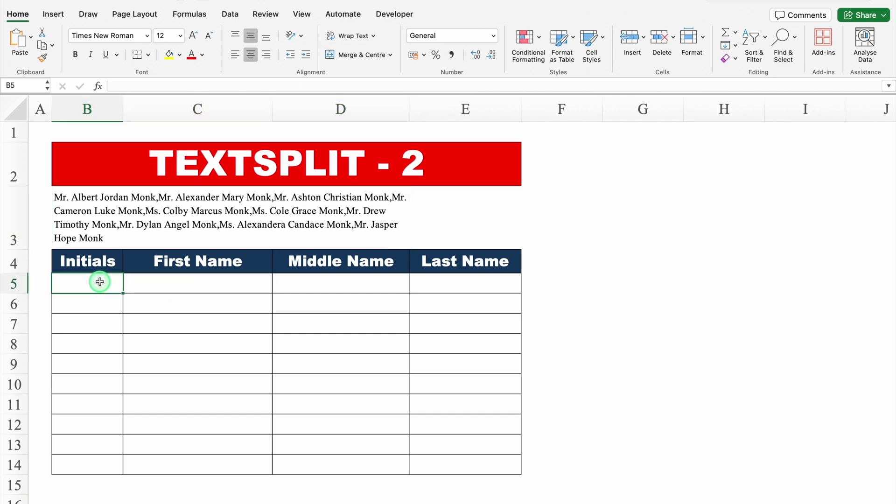
{"action": "type", "text": "="}
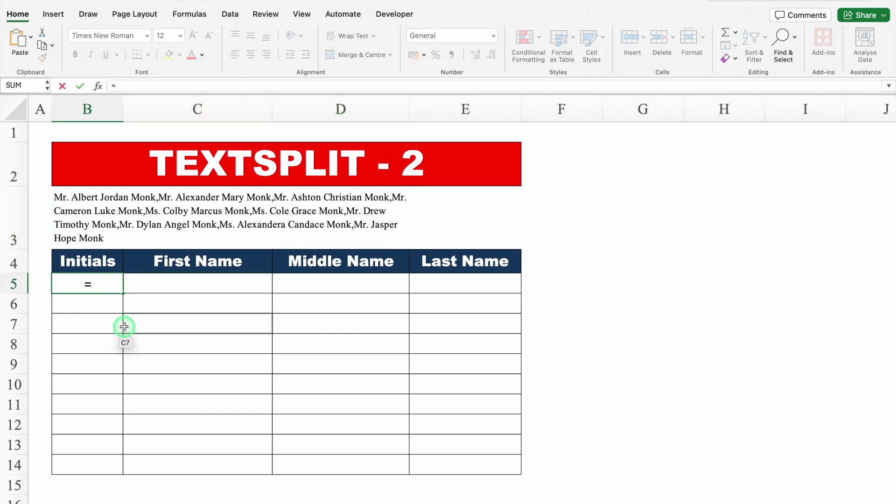
{"action": "type", "text": "TEXTS"}
{"action": "double_click", "coordinate": [98, 312]}
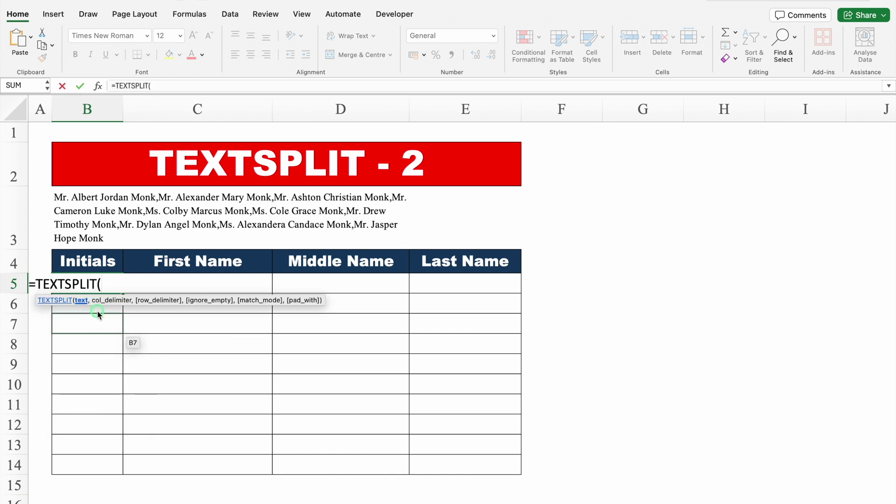
{"action": "left_click", "coordinate": [106, 214]}
{"action": "type", "text": ","}
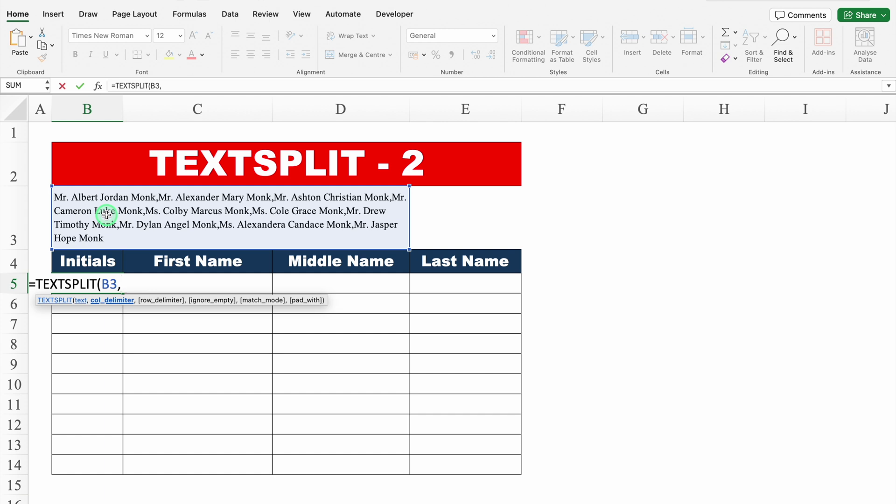
{"action": "type", "text": "\" \","}
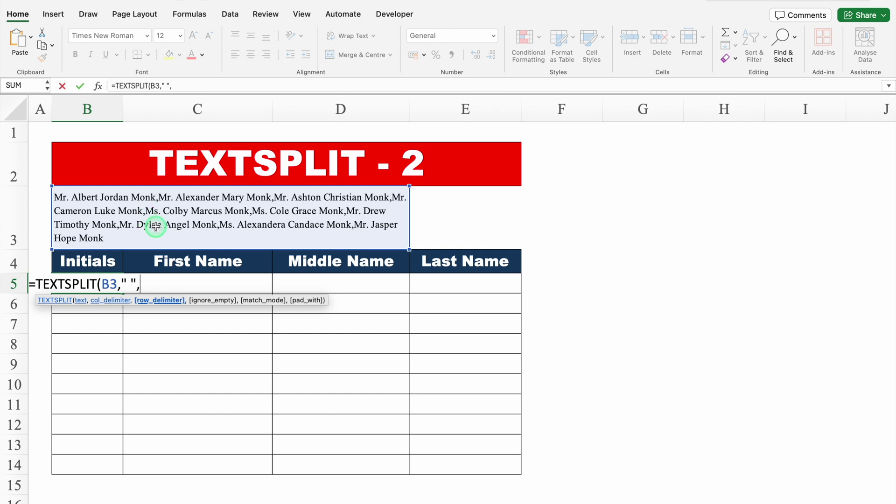
{"action": "type", "text": "\",\","}
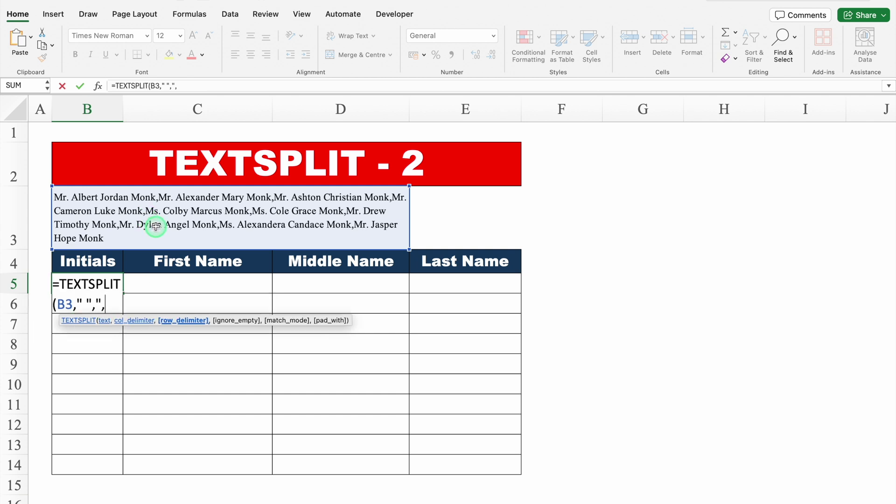
{"action": "type", "text": "\")"}
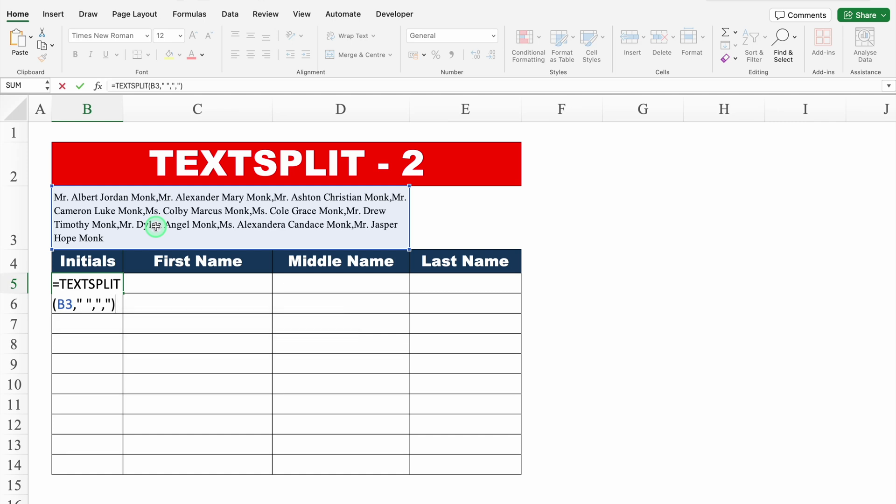
{"action": "key", "text": "Return"}
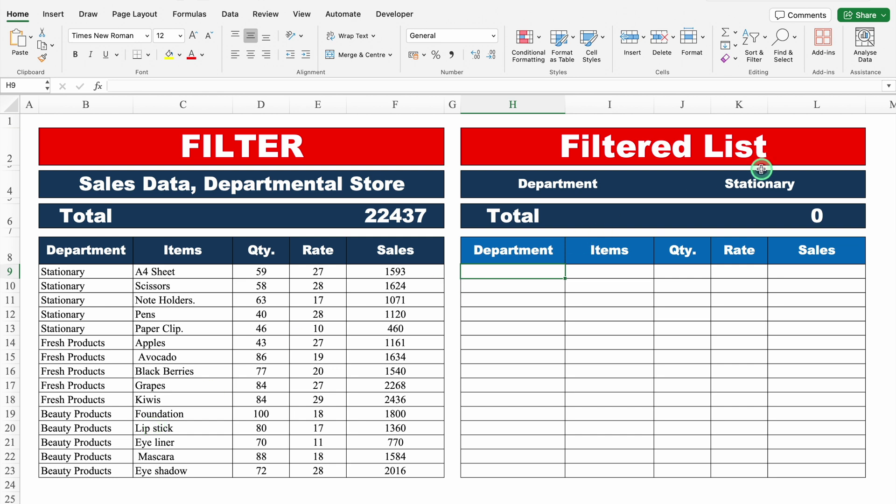
Step: Enter =FILTER(B9:F23,B9:B23="Stationary") in cell H9 of the Filtered List to extract the Stationary department's rows
{"action": "left_click", "coordinate": [786, 185]}
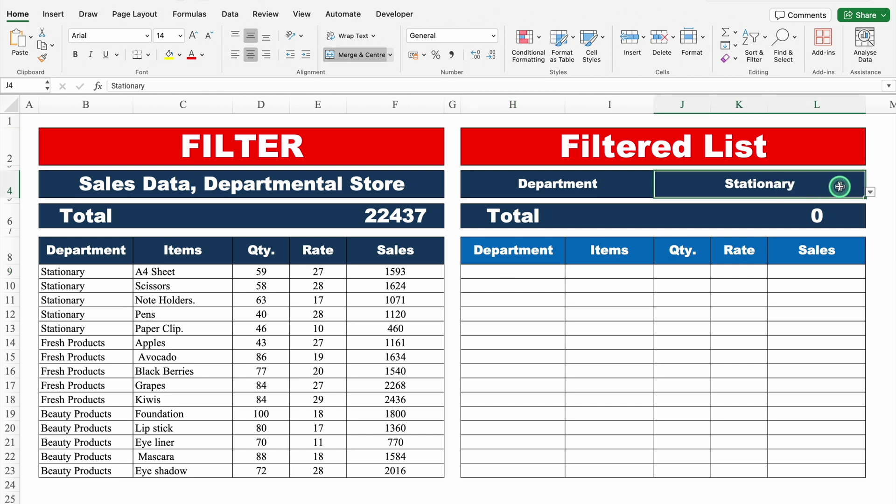
{"action": "left_click", "coordinate": [512, 271]}
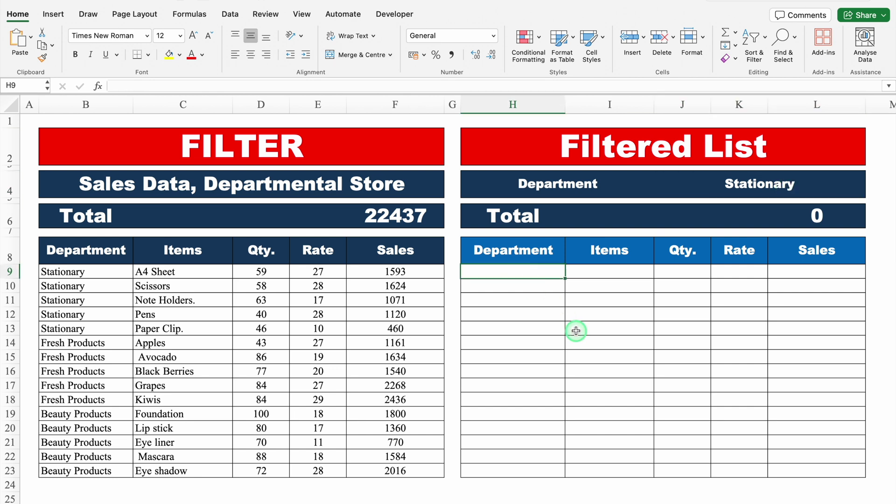
{"action": "type", "text": "=FILTER("}
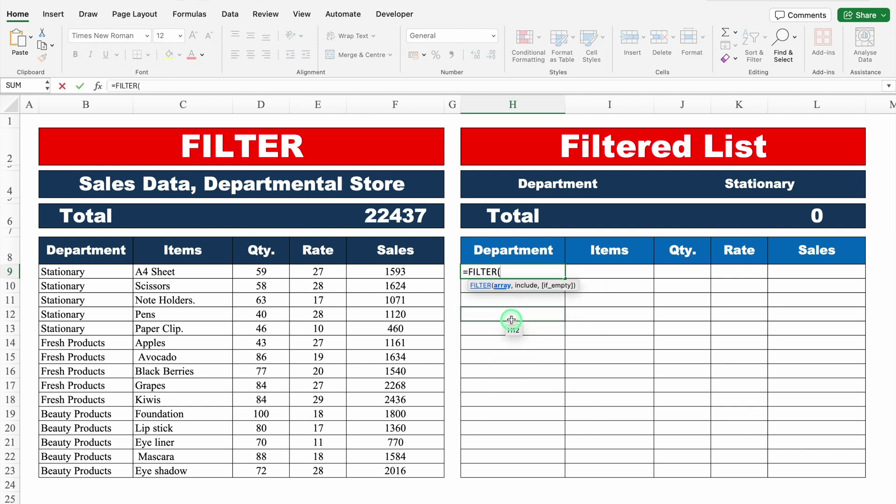
{"action": "left_click_drag", "start_coordinate": [94, 275], "coordinate": [367, 481]}
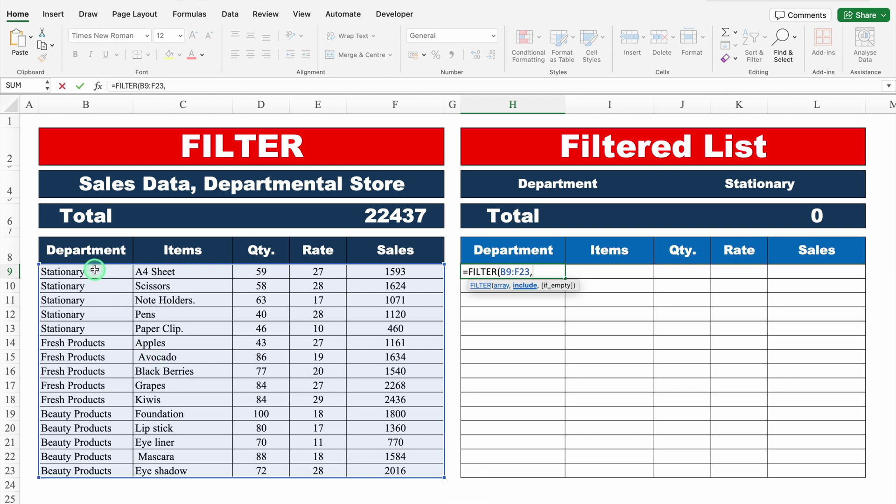
{"action": "left_click_drag", "start_coordinate": [95, 270], "coordinate": [101, 468]}
{"action": "type", "text": "="}
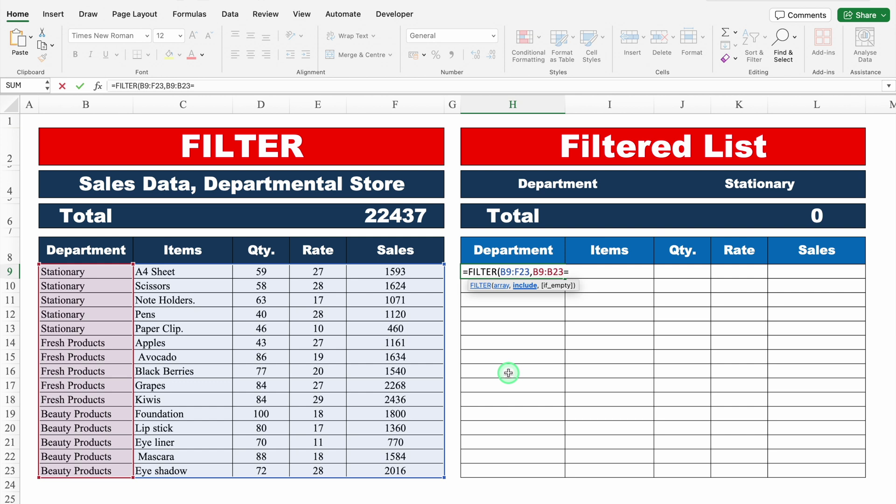
{"action": "type", "text": "\""}
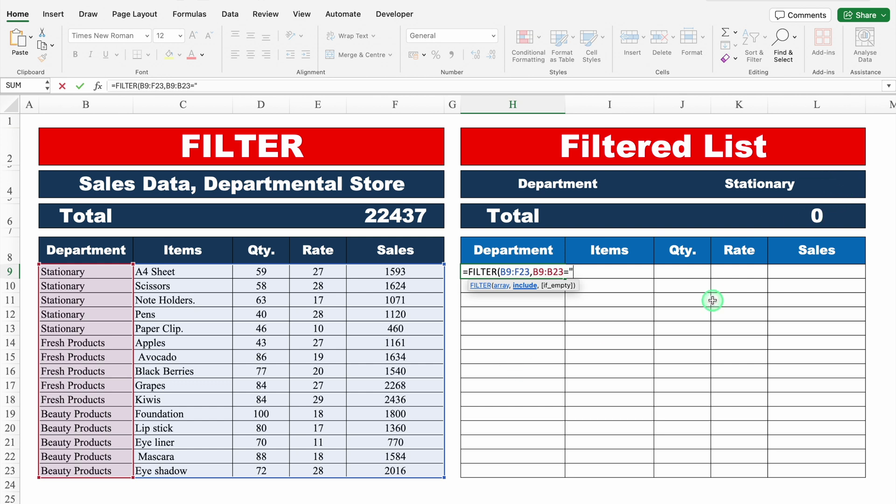
{"action": "type", "text": "Stationary\""}
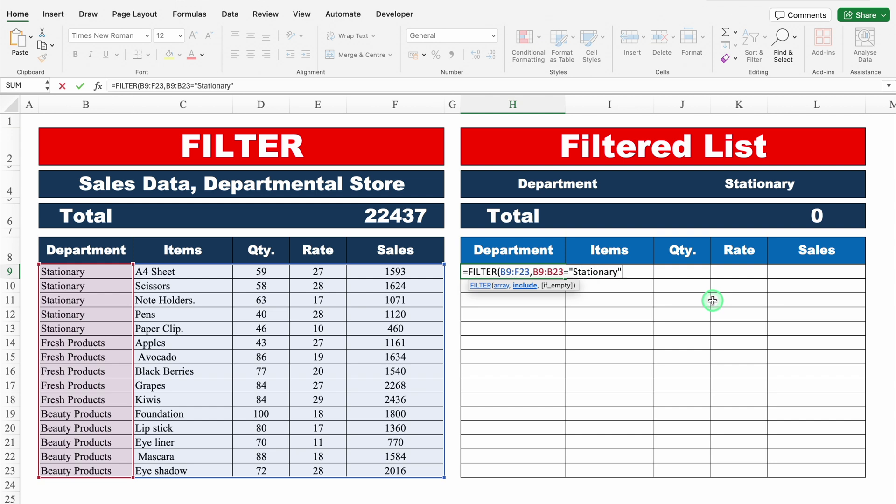
{"action": "type", "text": ")"}
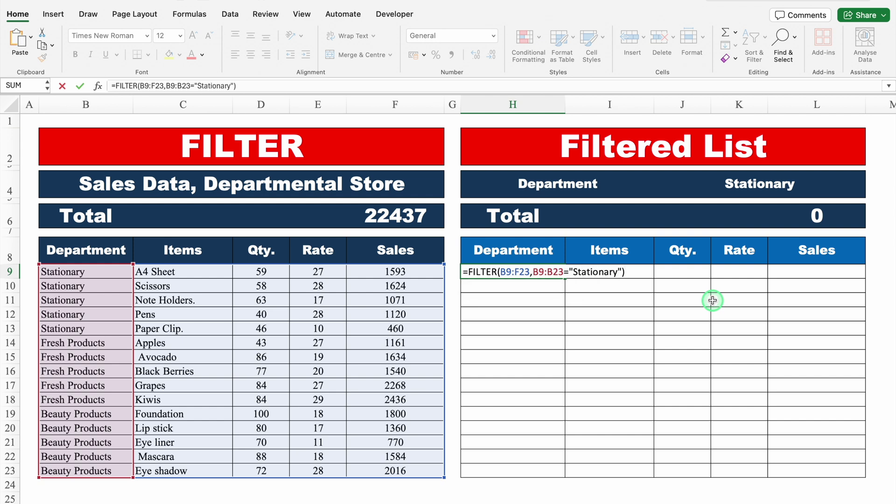
{"action": "key", "text": "Return"}
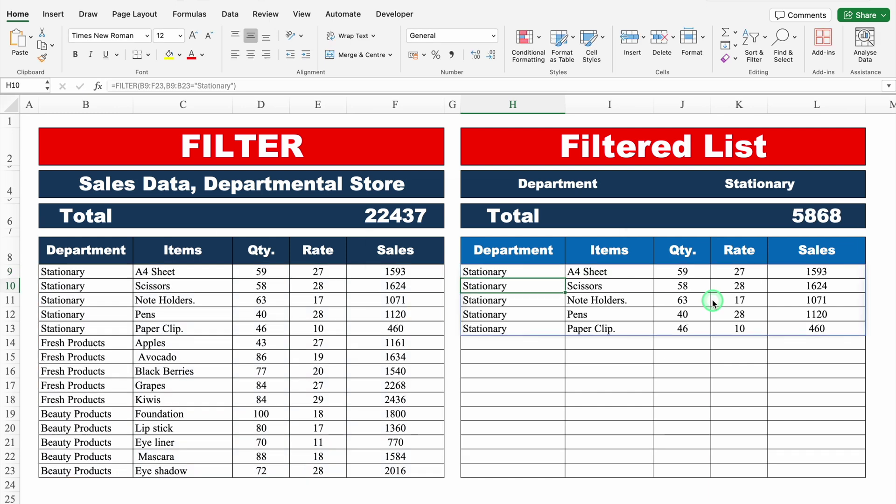
Step: Replace the typed "Stationary" criterion in the H9 FILTER formula with cell J4, giving =FILTER(B9:F23,B9:B23=J4)
{"action": "left_click", "coordinate": [526, 272]}
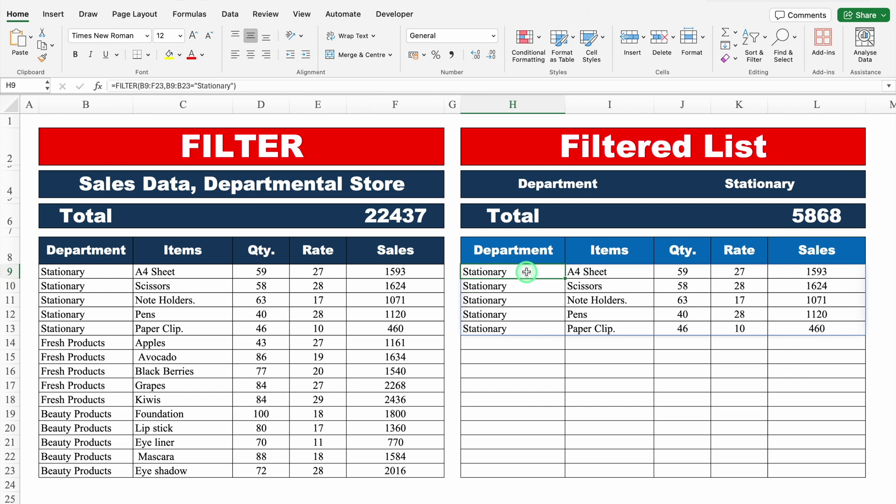
{"action": "double_click", "coordinate": [527, 272]}
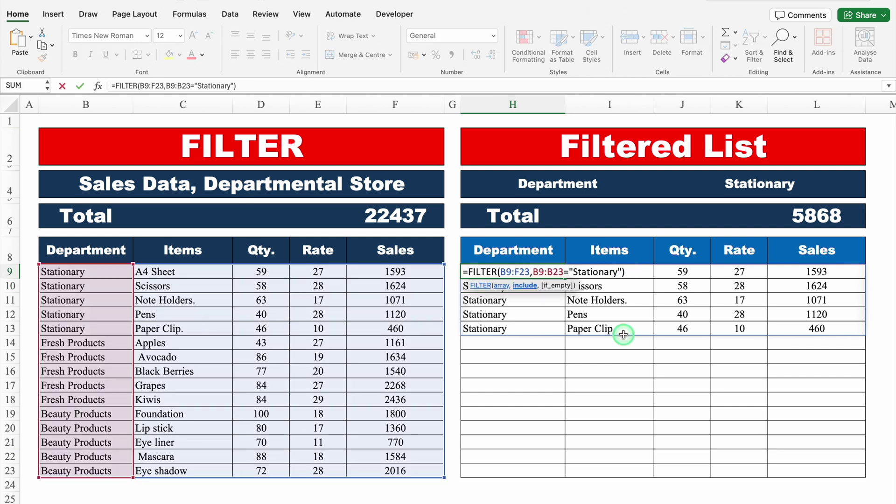
{"action": "key", "text": "BackSpace"}
{"action": "key", "text": "BackSpace"}
{"action": "key", "text": "BackSpace"}
{"action": "key", "text": "BackSpace"}
{"action": "key", "text": "BackSpace"}
{"action": "key", "text": "BackSpace"}
{"action": "key", "text": "BackSpace"}
{"action": "key", "text": "BackSpace"}
{"action": "key", "text": "BackSpace"}
{"action": "key", "text": "BackSpace"}
{"action": "key", "text": "BackSpace"}
{"action": "key", "text": "BackSpace"}
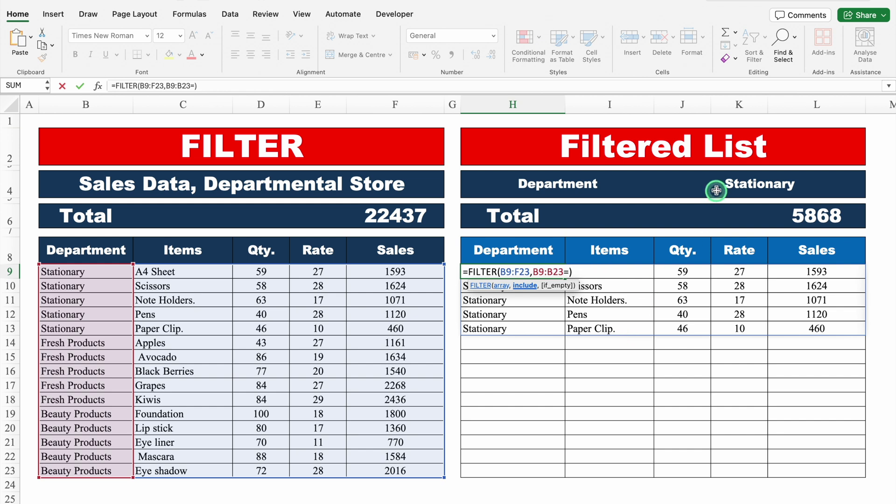
{"action": "left_click", "coordinate": [752, 182]}
{"action": "key", "text": "Return"}
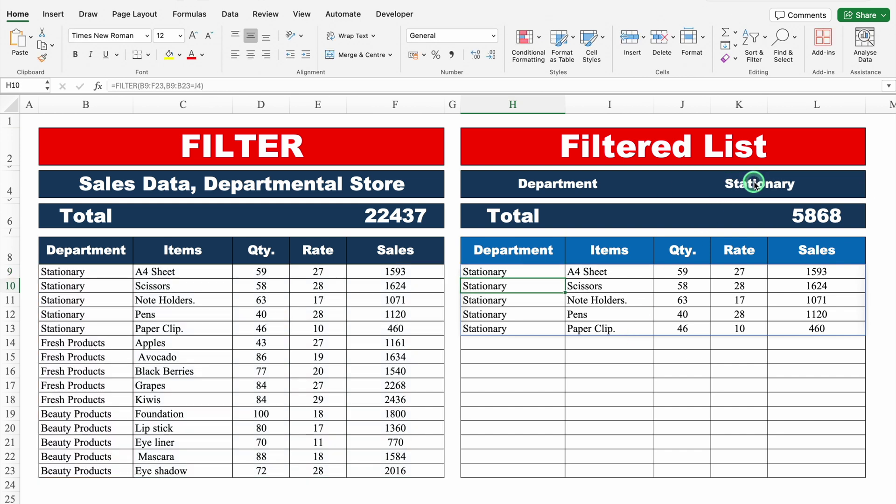
Step: Switch the Filtered List's department in J4 to Fresh Products, followed by Beauty Products
{"action": "left_click", "coordinate": [754, 184]}
{"action": "left_click", "coordinate": [870, 192]}
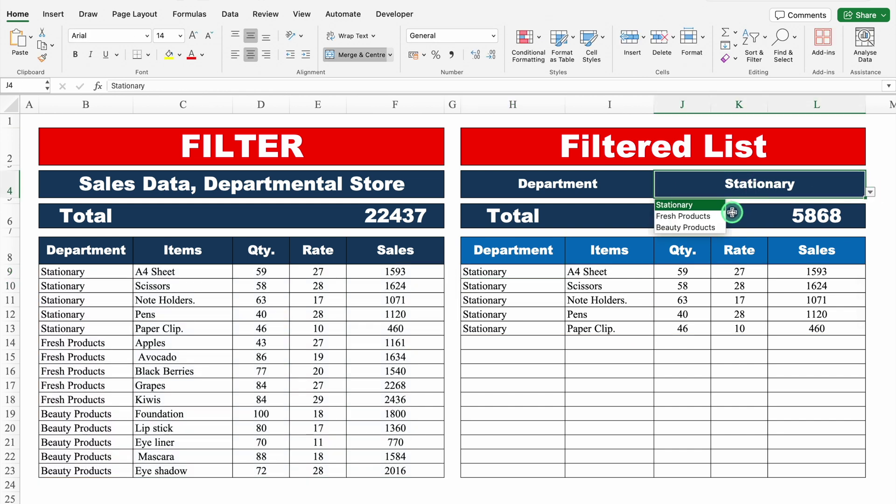
{"action": "left_click", "coordinate": [707, 216]}
{"action": "left_click", "coordinate": [868, 192]}
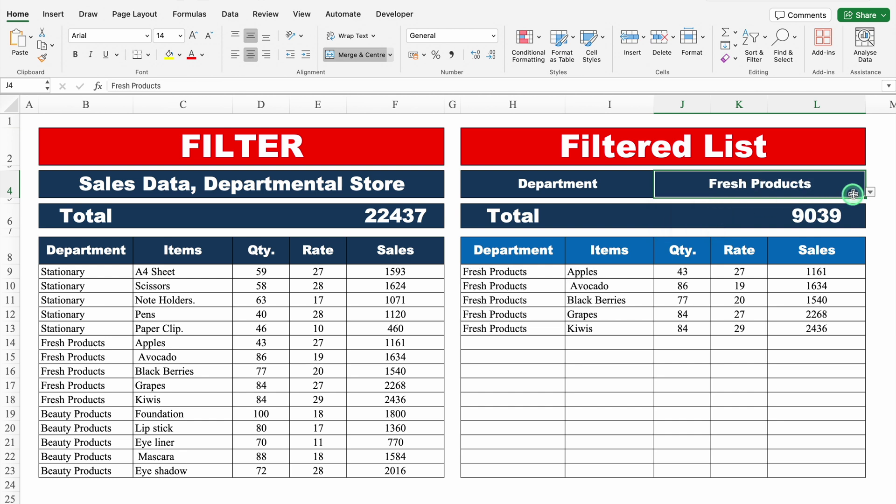
{"action": "left_click", "coordinate": [710, 225]}
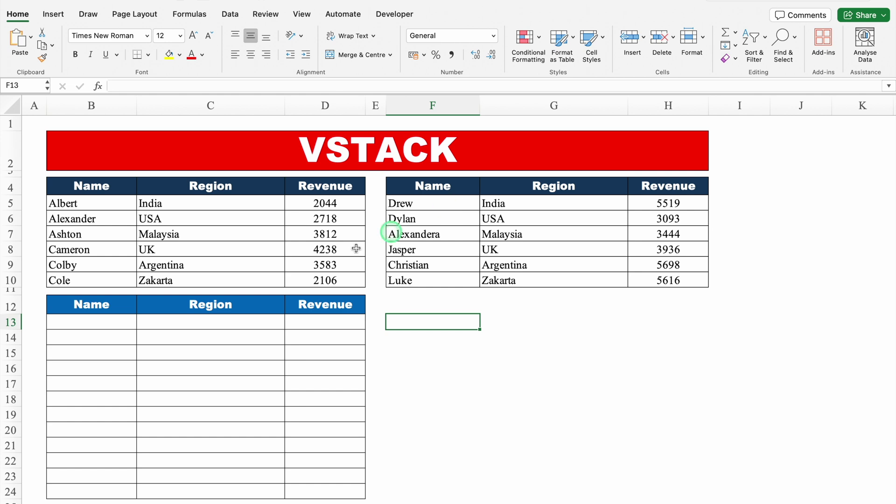
Step: Enter =VSTACK(B5:D10,F5:H10) in cell B13 of the VSTACK sheet to stack both revenue tables vertically
{"action": "left_click", "coordinate": [92, 322]}
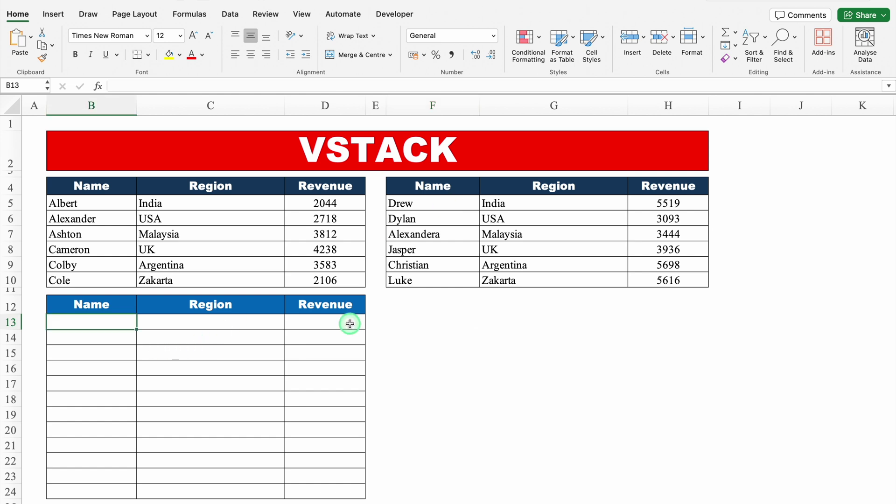
{"action": "type", "text": "="}
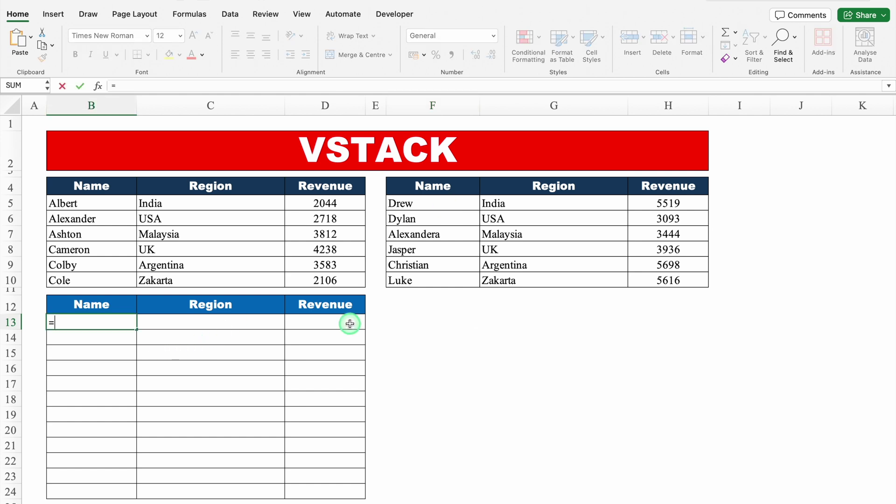
{"action": "type", "text": "VSTA"}
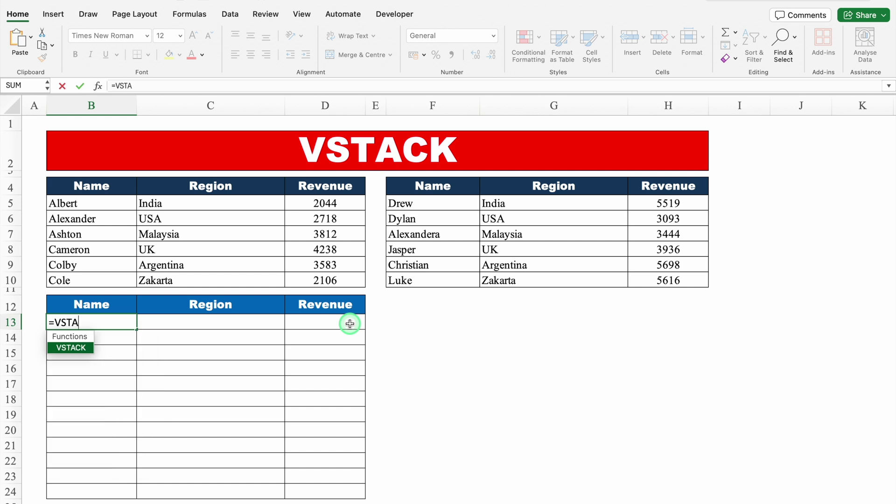
{"action": "double_click", "coordinate": [76, 347]}
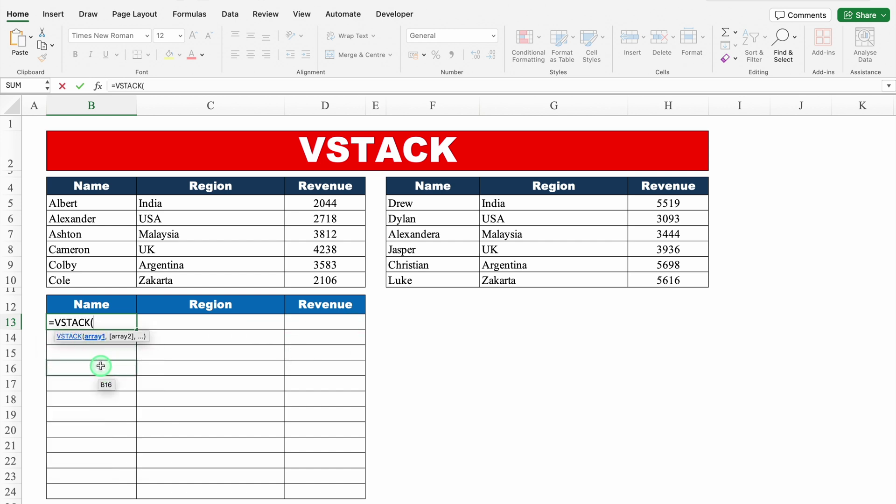
{"action": "left_click_drag", "start_coordinate": [113, 206], "coordinate": [311, 279]}
{"action": "type", "text": ","}
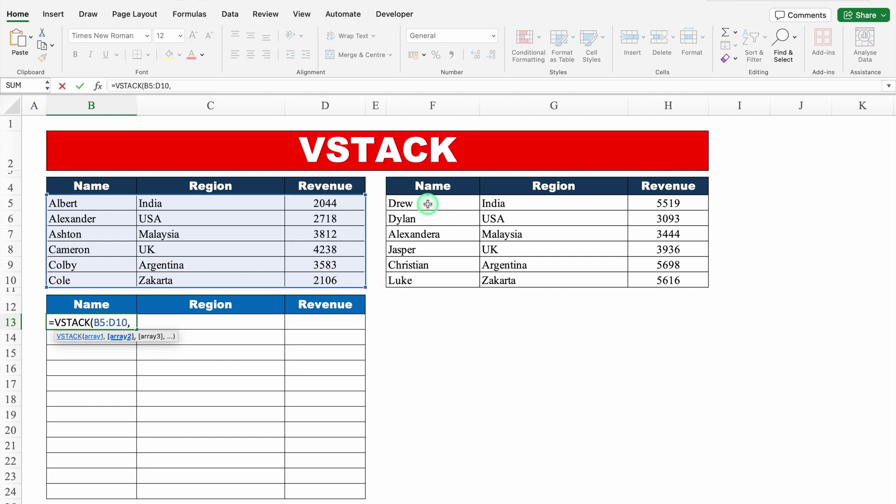
{"action": "left_click_drag", "start_coordinate": [427, 203], "coordinate": [654, 280]}
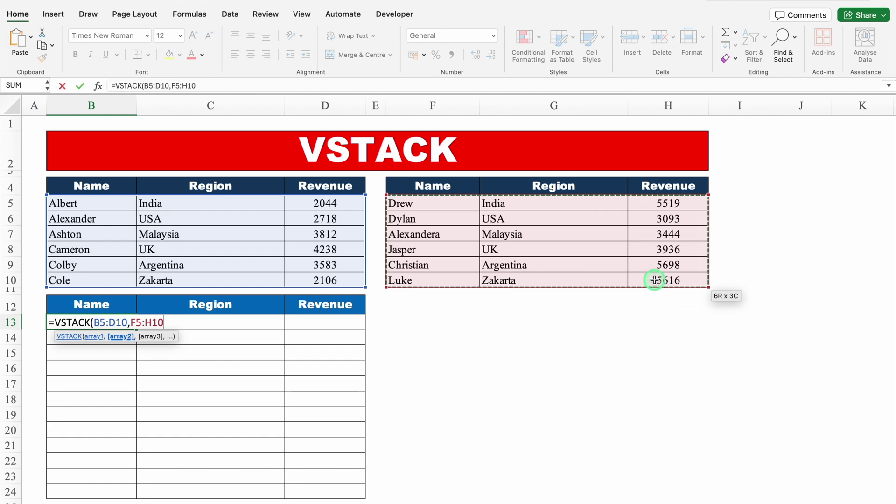
{"action": "type", "text": ")"}
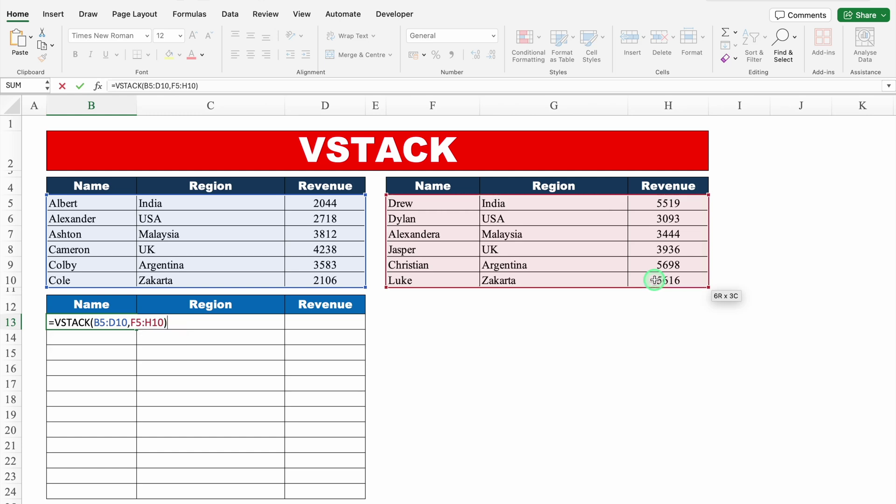
{"action": "key", "text": "Return"}
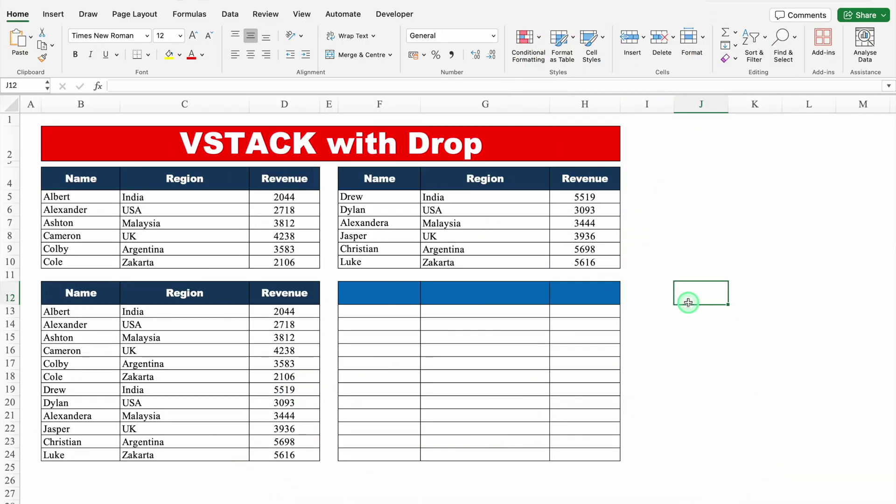
Step: Inspect the existing VSTACK formula in cell B13 of the VSTACK with Drop sheet
{"action": "left_click", "coordinate": [97, 312]}
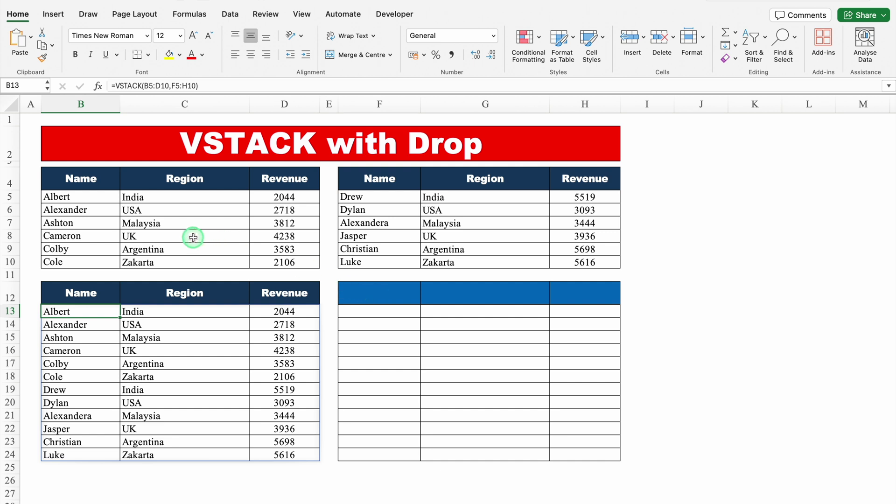
{"action": "left_click", "coordinate": [401, 295]}
{"action": "type", "text": "="}
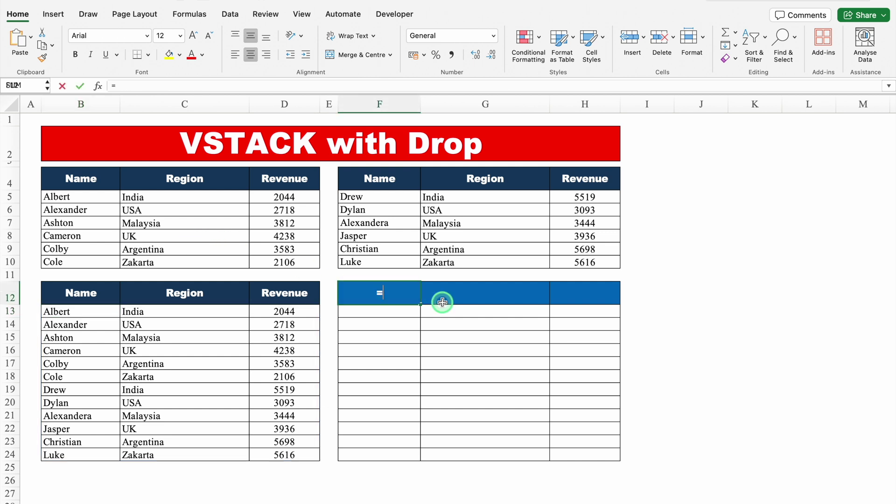
{"action": "type", "text": "VST"}
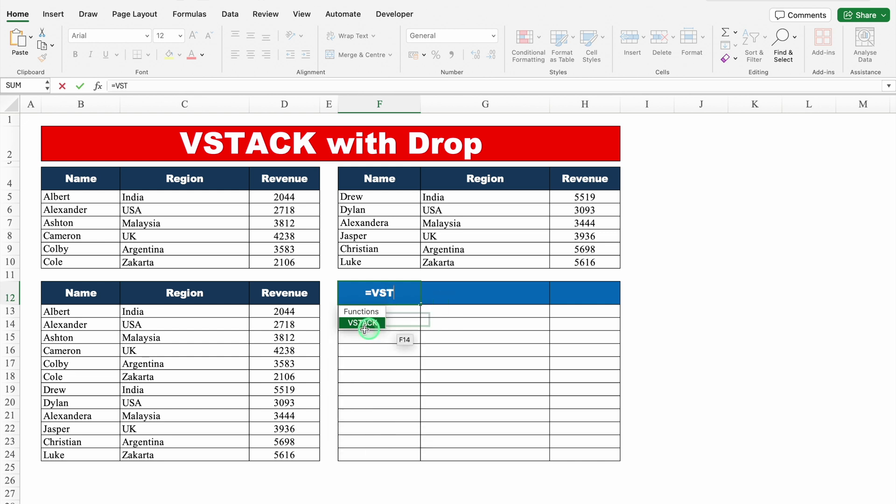
{"action": "double_click", "coordinate": [357, 326]}
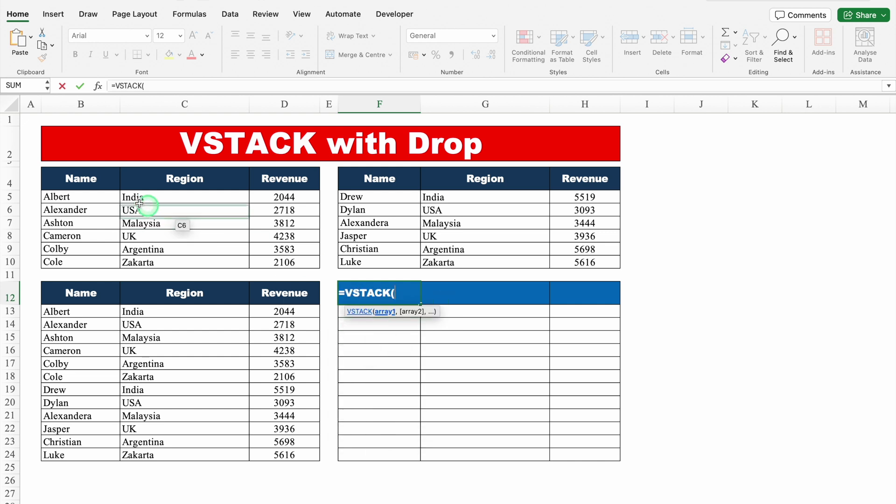
{"action": "left_click_drag", "start_coordinate": [78, 180], "coordinate": [286, 260]}
{"action": "type", "text": ","}
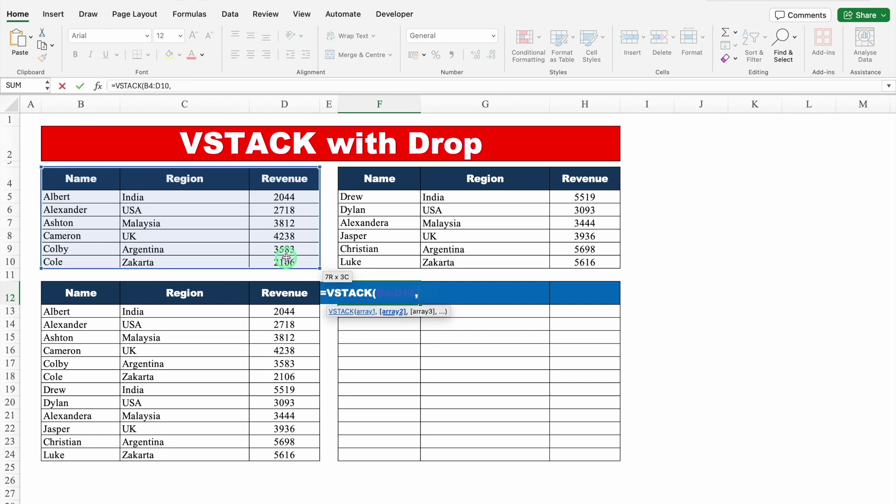
{"action": "key", "text": "Escape"}
Step: Remove the blue fill from the empty header cells F12:H12
{"action": "left_click_drag", "start_coordinate": [415, 293], "coordinate": [582, 296]}
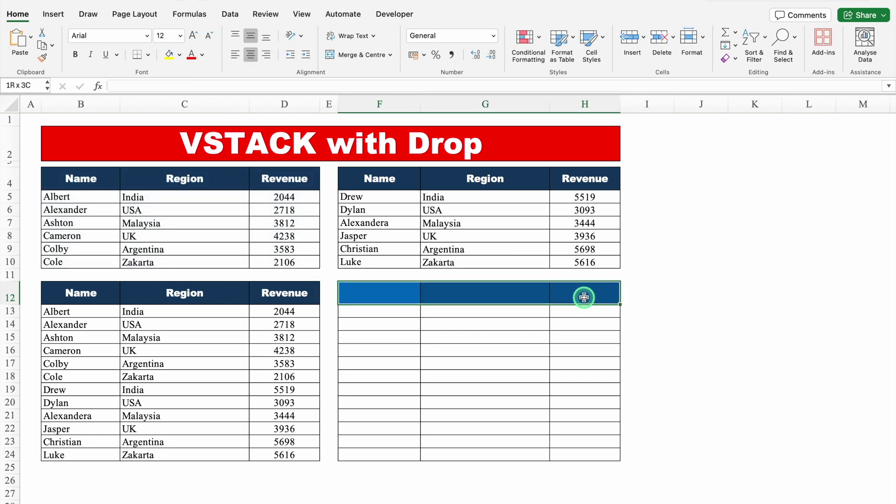
{"action": "left_click", "coordinate": [172, 55]}
Step: Enter =VSTACK(B4:D10,F4:H10) in cell F12 to stack both revenue tables including their header rows
{"action": "type", "text": "="}
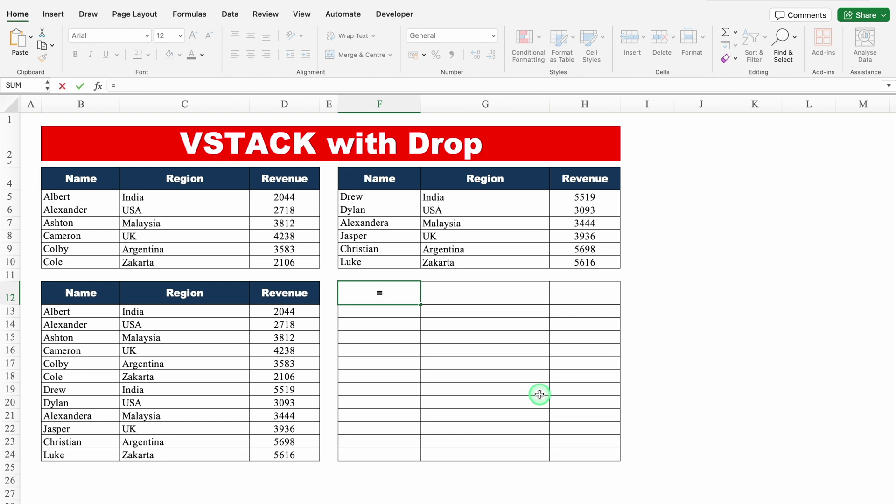
{"action": "type", "text": "VST"}
{"action": "double_click", "coordinate": [370, 322]}
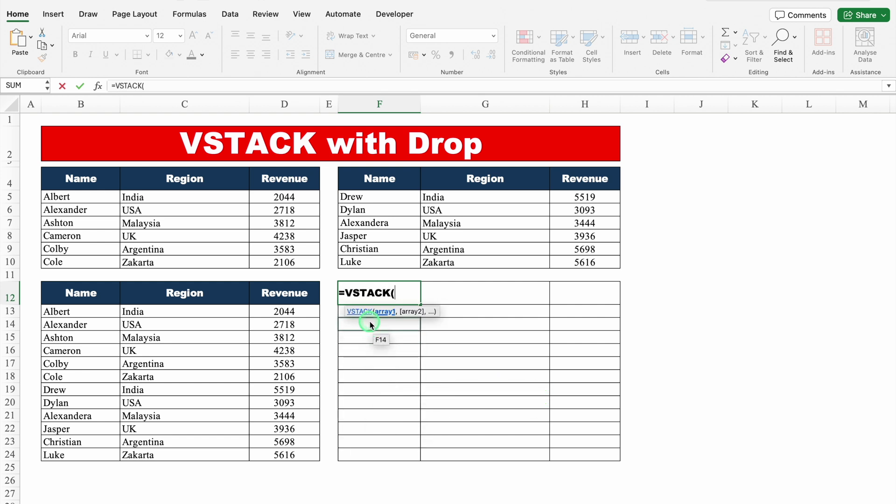
{"action": "left_click_drag", "start_coordinate": [110, 176], "coordinate": [278, 264]}
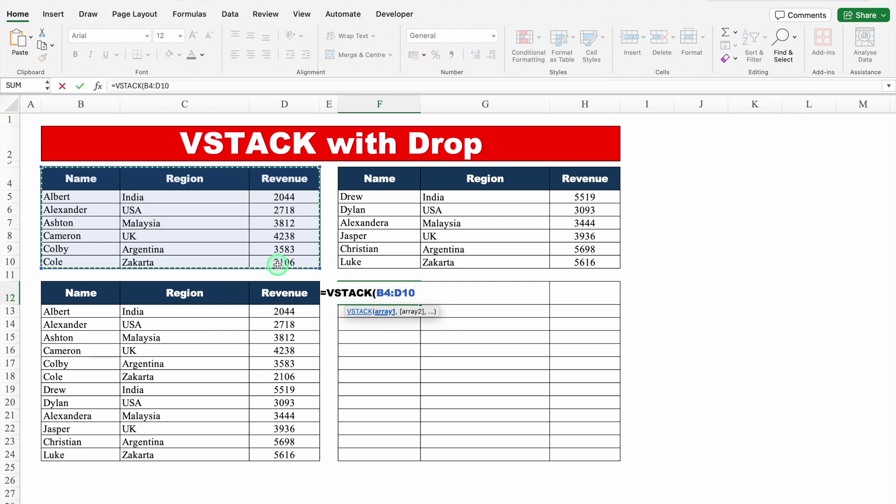
{"action": "type", "text": ","}
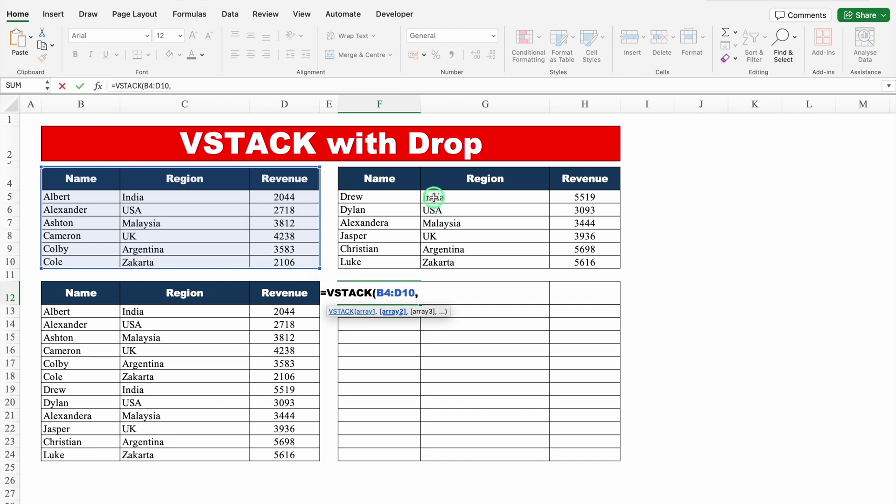
{"action": "left_click_drag", "start_coordinate": [370, 174], "coordinate": [570, 263]}
{"action": "type", "text": ")"}
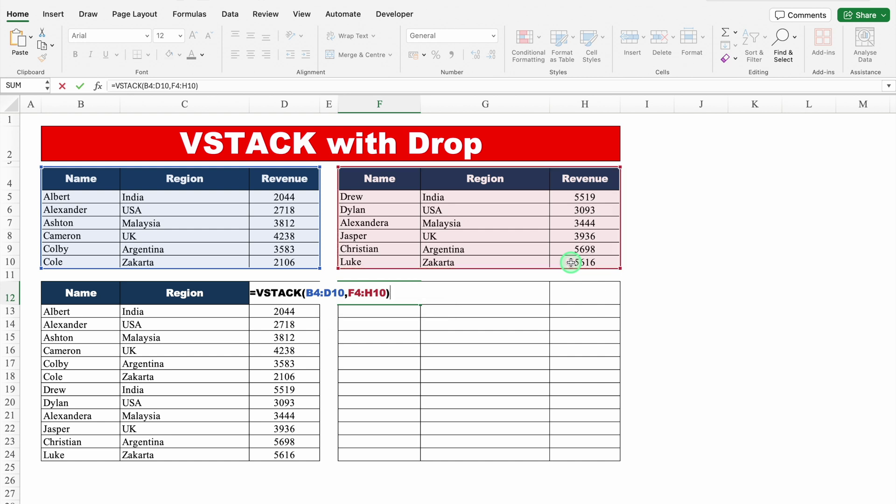
{"action": "key", "text": "Return"}
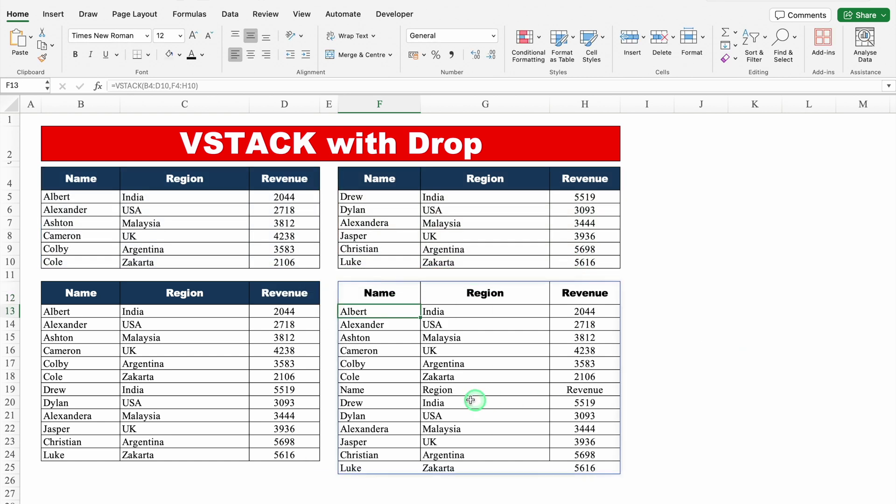
Step: Highlight the repeated header row F19:H19 of the stacked result in yellow
{"action": "left_click", "coordinate": [379, 389]}
{"action": "left_click_drag", "start_coordinate": [379, 389], "coordinate": [584, 390]}
{"action": "left_click", "coordinate": [710, 265]}
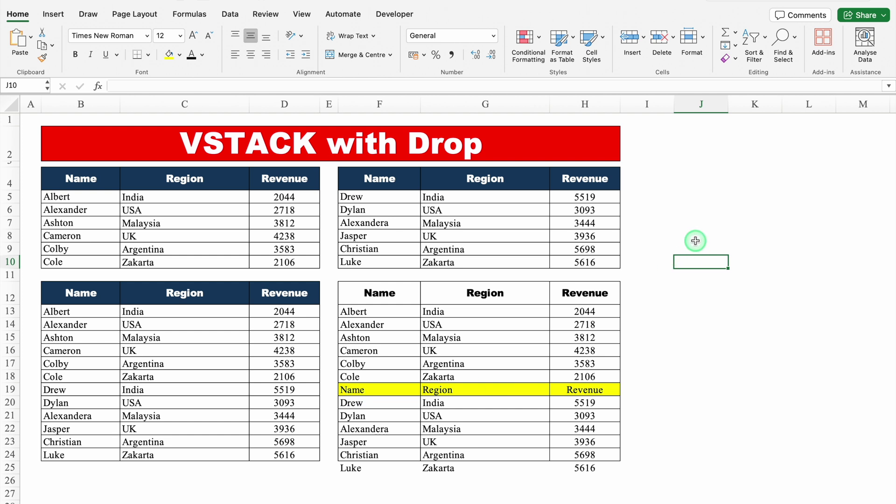
Step: Enter =DROP(B4:D10,0) in cell J7, using the first revenue table with its headers as the array
{"action": "left_click", "coordinate": [689, 222]}
{"action": "type", "text": "="}
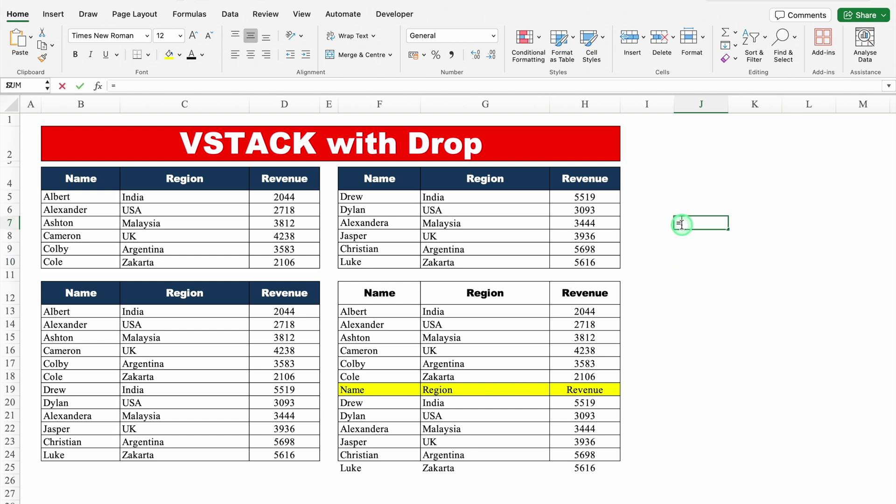
{"action": "type", "text": "DROP("}
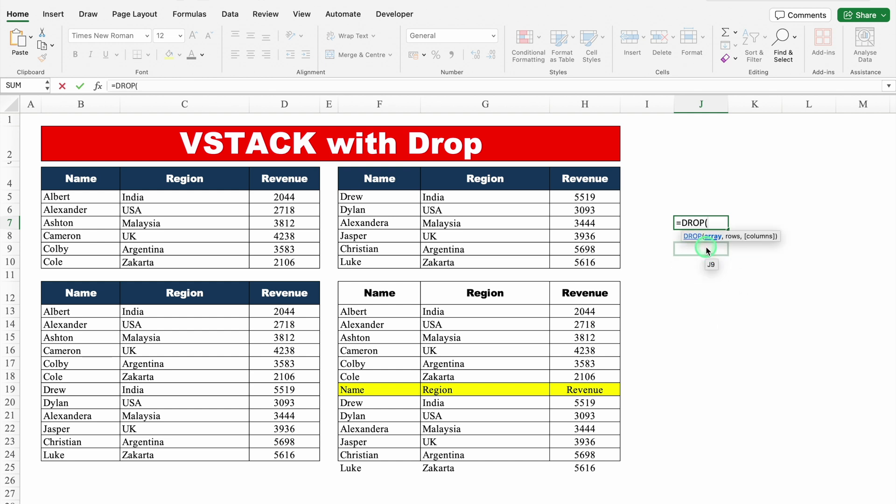
{"action": "left_click_drag", "start_coordinate": [88, 177], "coordinate": [281, 263]}
{"action": "type", "text": ","}
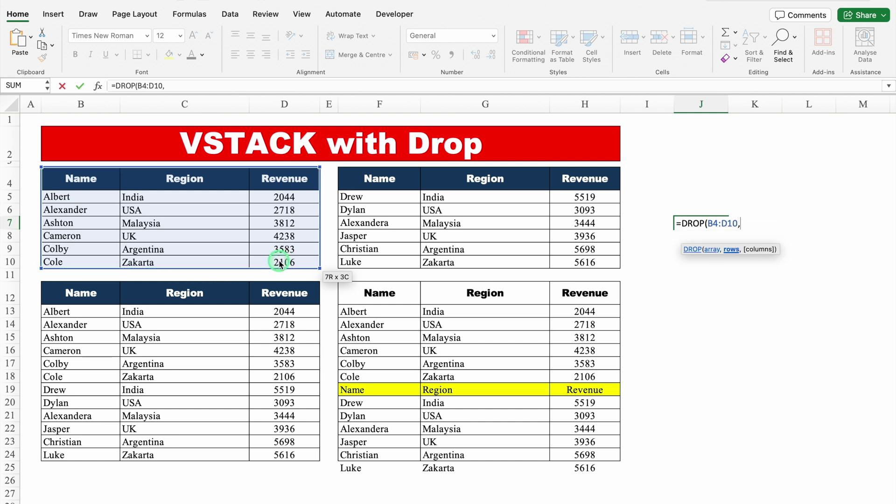
{"action": "type", "text": "0)"}
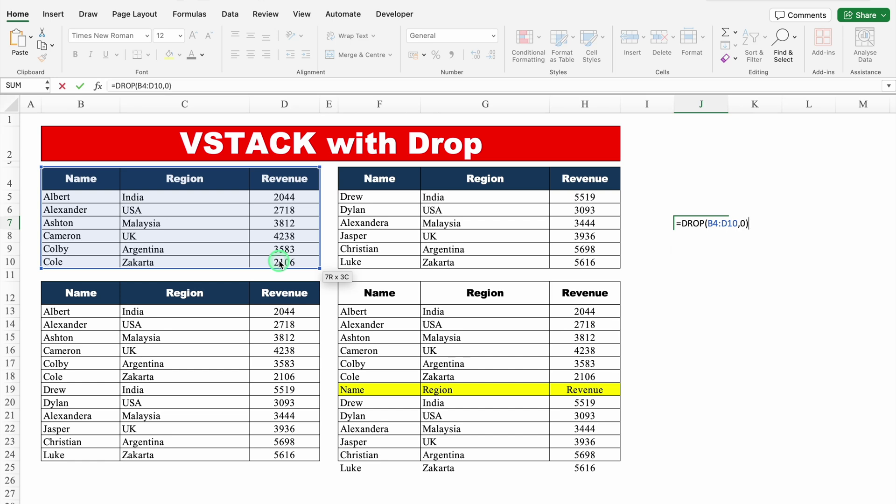
{"action": "key", "text": "Return"}
Step: Change the rows argument of the J7 DROP formula to 1, giving =DROP(B4:D10,1)
{"action": "left_click", "coordinate": [702, 223]}
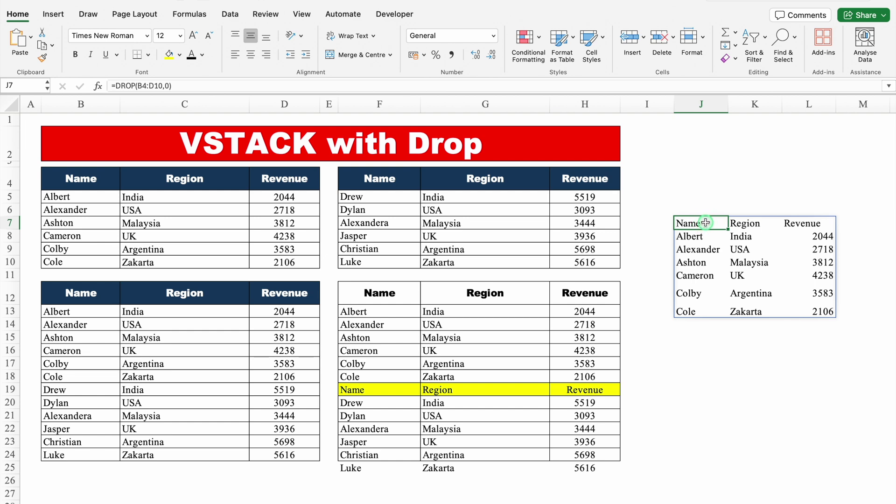
{"action": "double_click", "coordinate": [703, 223]}
{"action": "left_click", "coordinate": [744, 223]}
{"action": "key", "text": "BackSpace"}
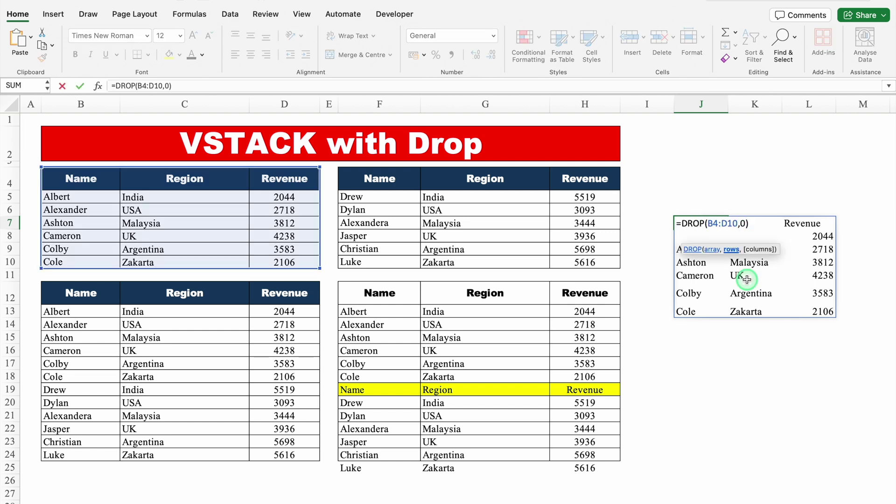
{"action": "type", "text": "1"}
{"action": "key", "text": "Return"}
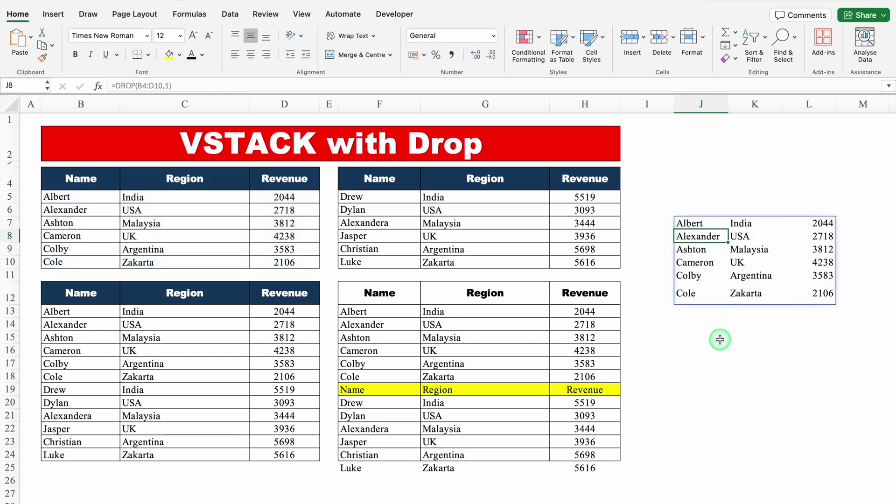
Step: Clear the VSTACK formula in F12 and enter =VSTACK(B4:D10,DROP(F4:H10,1)) there to stack the tables under a single header
{"action": "left_click", "coordinate": [399, 293]}
{"action": "key", "text": "Delete"}
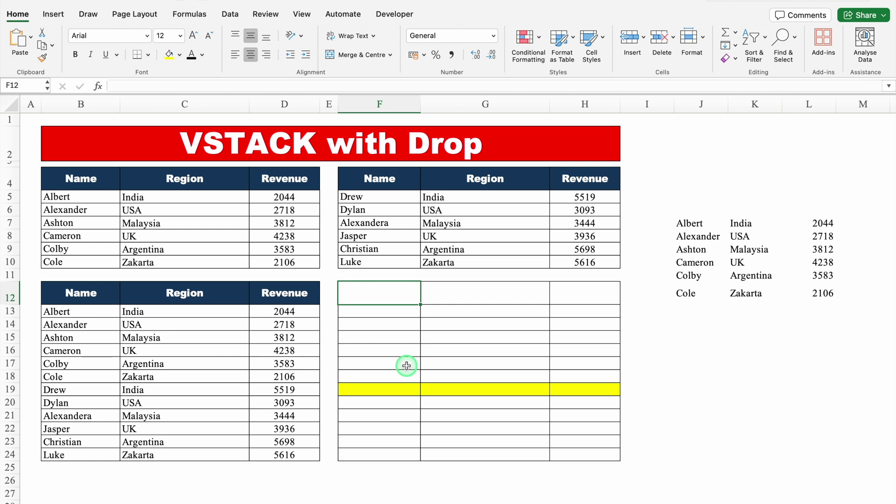
{"action": "type", "text": "=VS"}
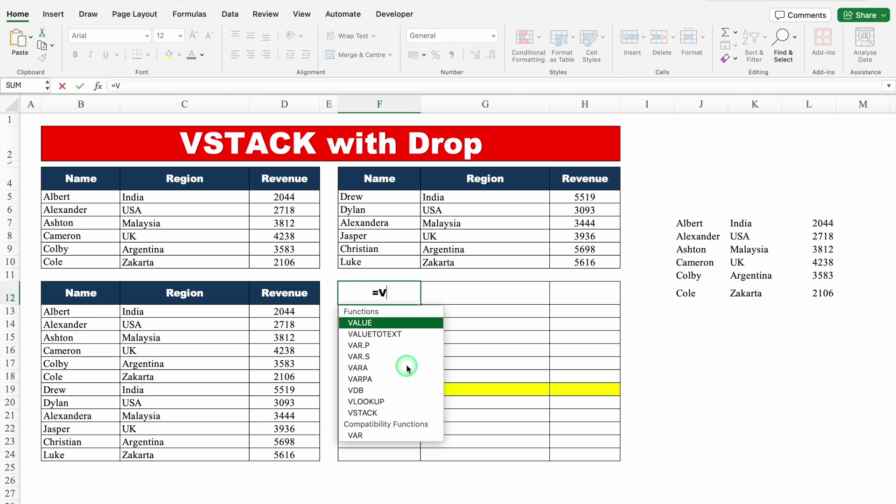
{"action": "double_click", "coordinate": [369, 321]}
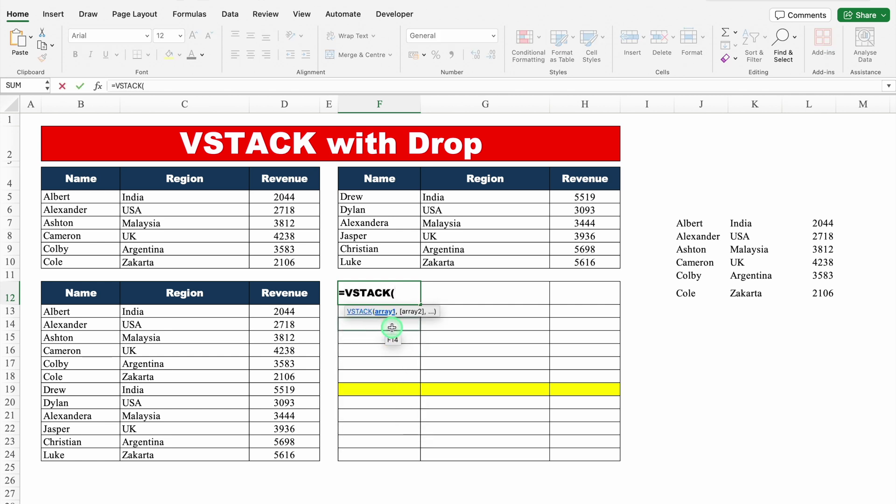
{"action": "left_click_drag", "start_coordinate": [96, 174], "coordinate": [286, 268]}
{"action": "type", "text": ","}
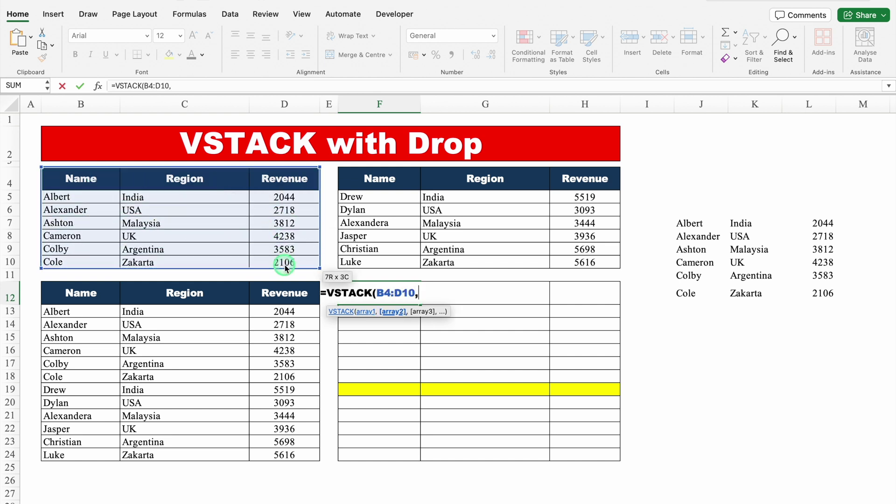
{"action": "type", "text": "DROP"}
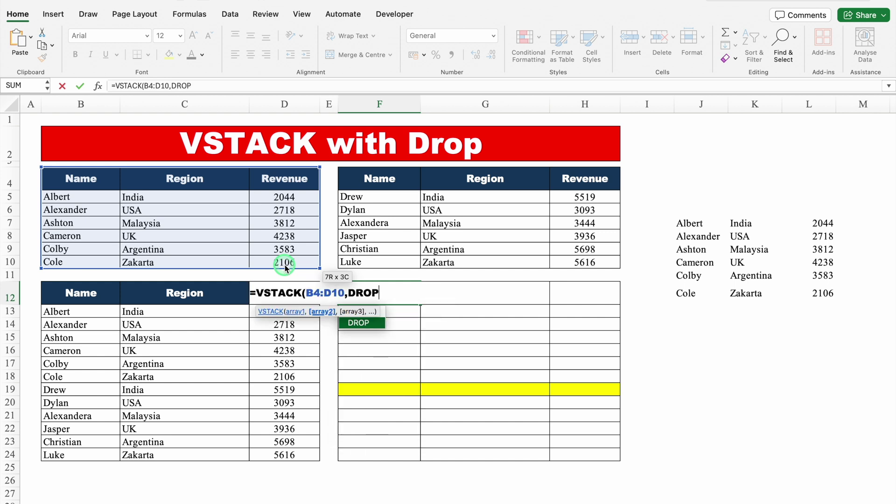
{"action": "double_click", "coordinate": [367, 326]}
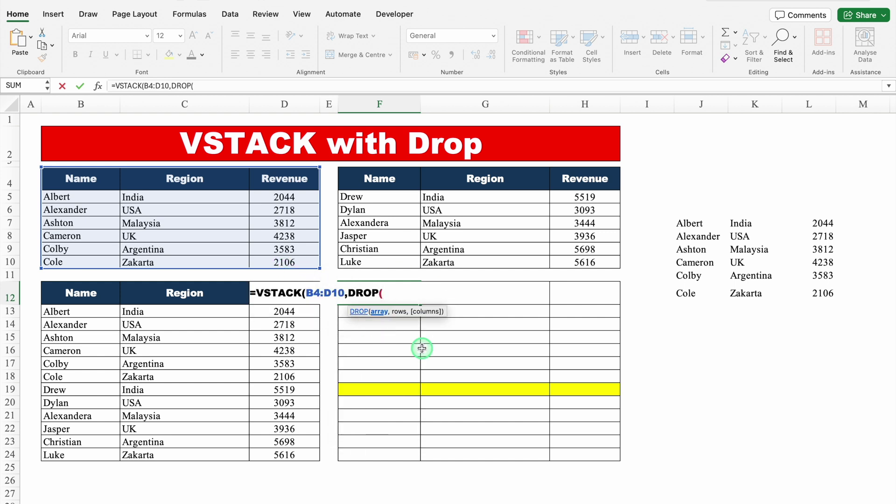
{"action": "left_click_drag", "start_coordinate": [376, 181], "coordinate": [575, 261]}
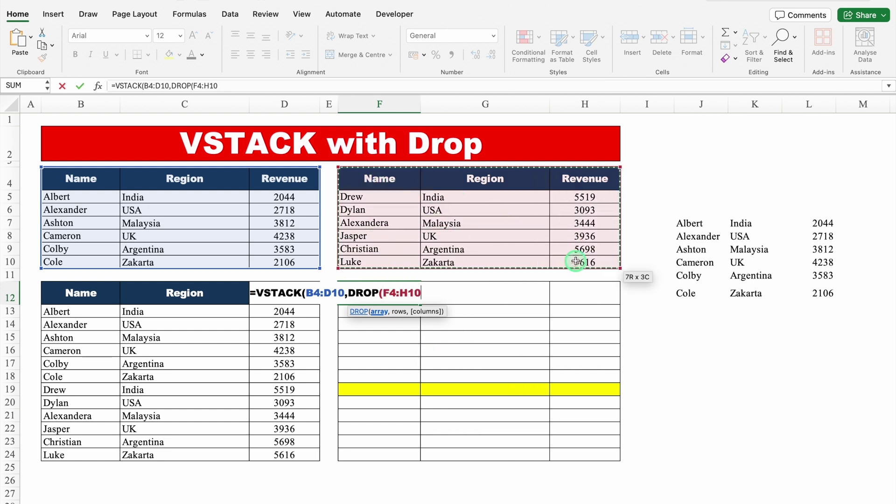
{"action": "type", "text": ","}
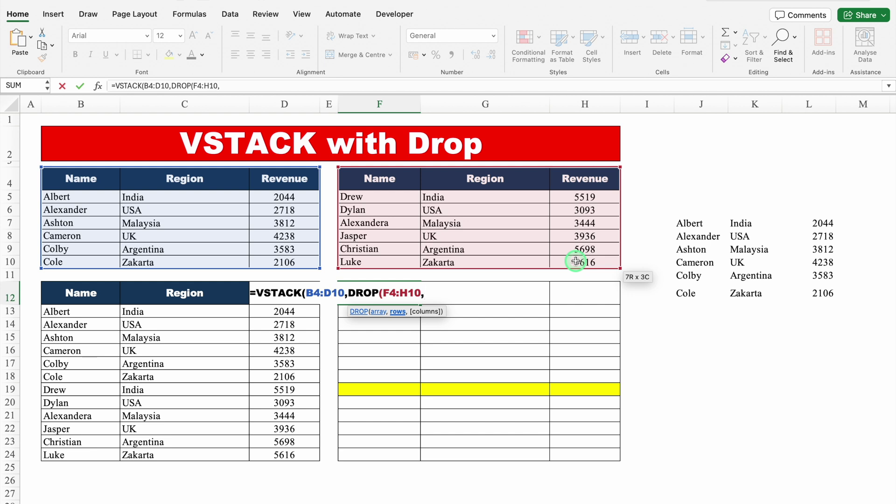
{"action": "type", "text": "1)"}
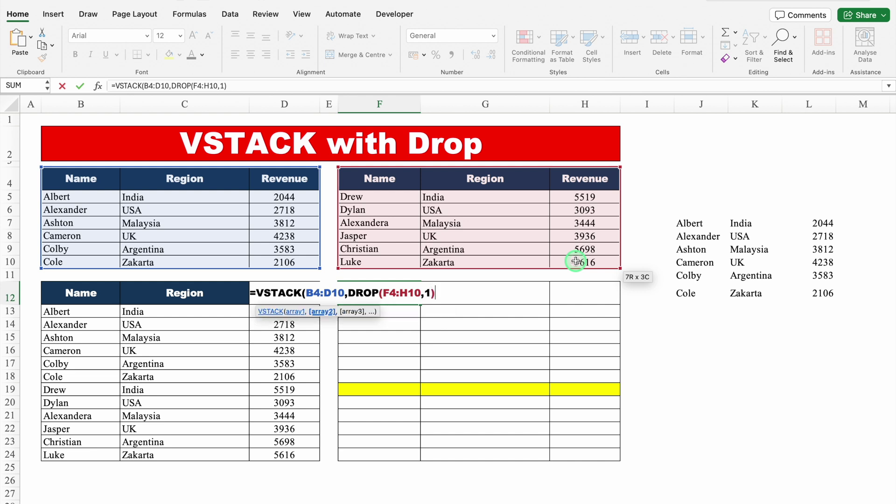
{"action": "type", "text": ")"}
{"action": "key", "text": "Return"}
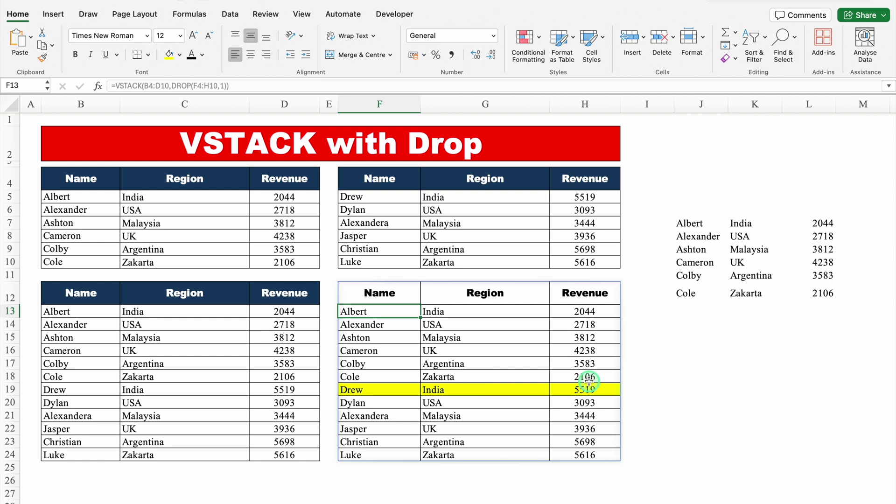
{"action": "left_click", "coordinate": [647, 377]}
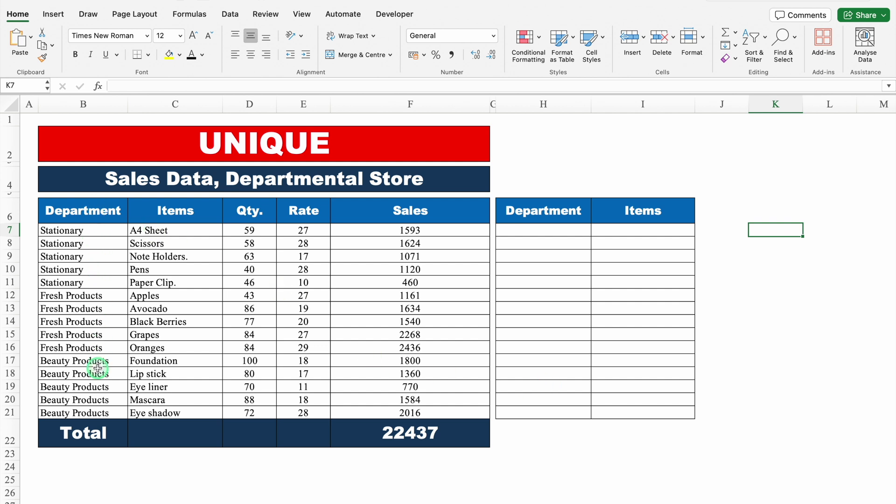
Step: Enter =UNIQUE(B7:B21) in cell H7 of the UNIQUE sheet to list each department once
{"action": "left_click", "coordinate": [535, 230]}
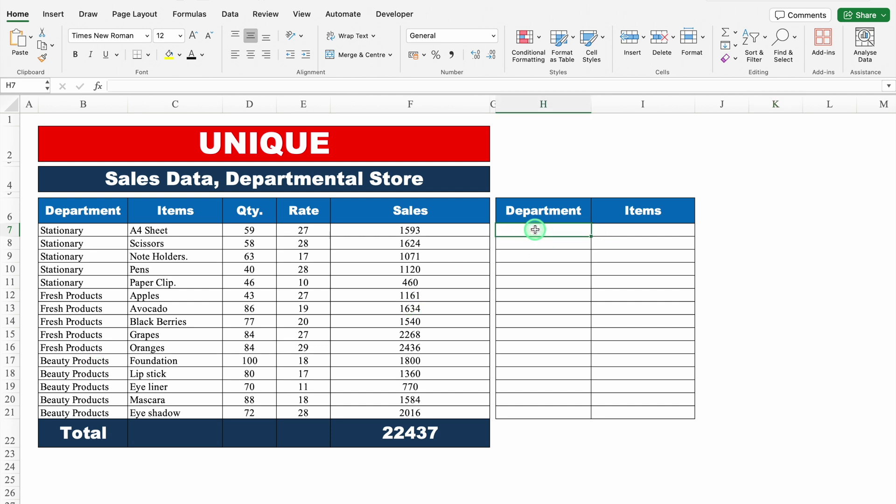
{"action": "type", "text": "=UNI"}
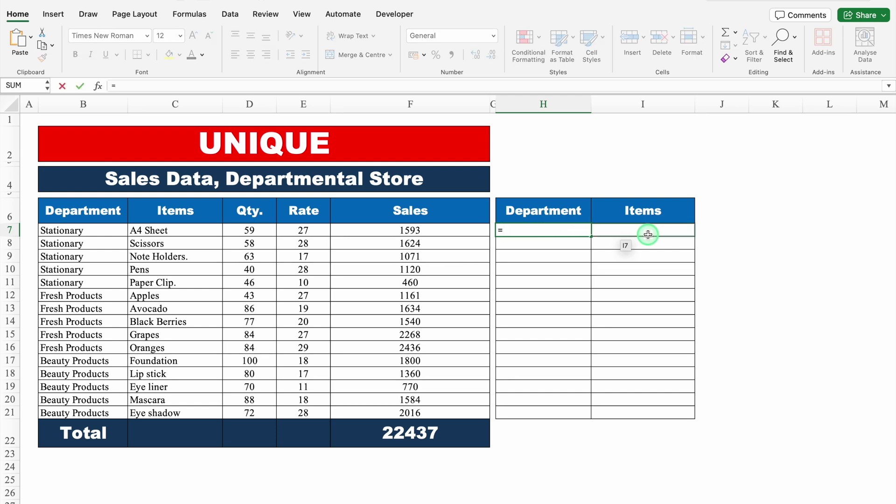
{"action": "double_click", "coordinate": [537, 276]}
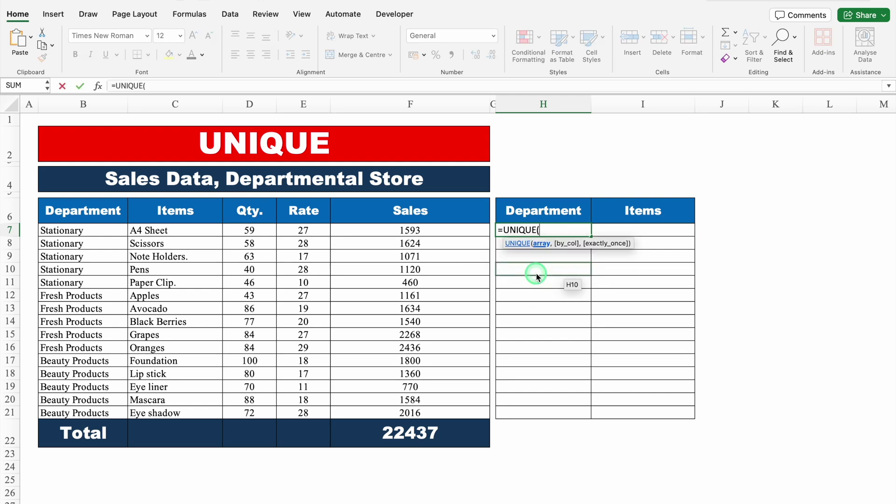
{"action": "left_click_drag", "start_coordinate": [75, 233], "coordinate": [109, 409]}
{"action": "type", "text": ")"}
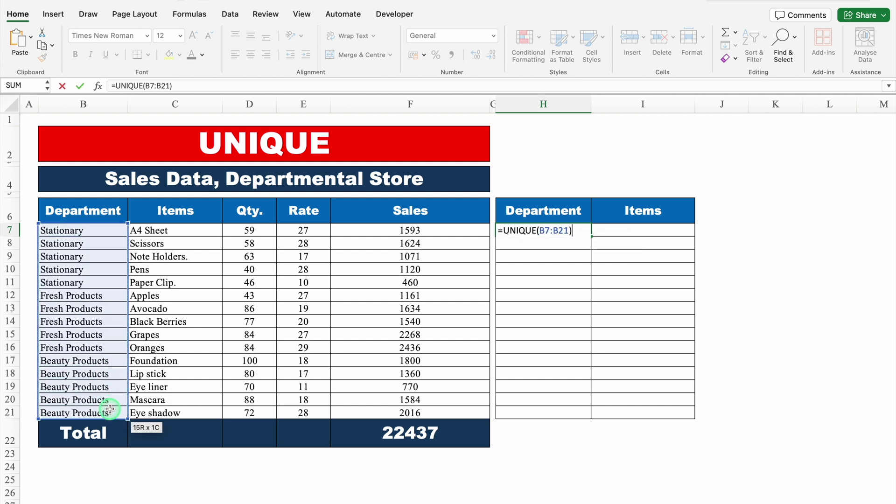
{"action": "key", "text": "Return"}
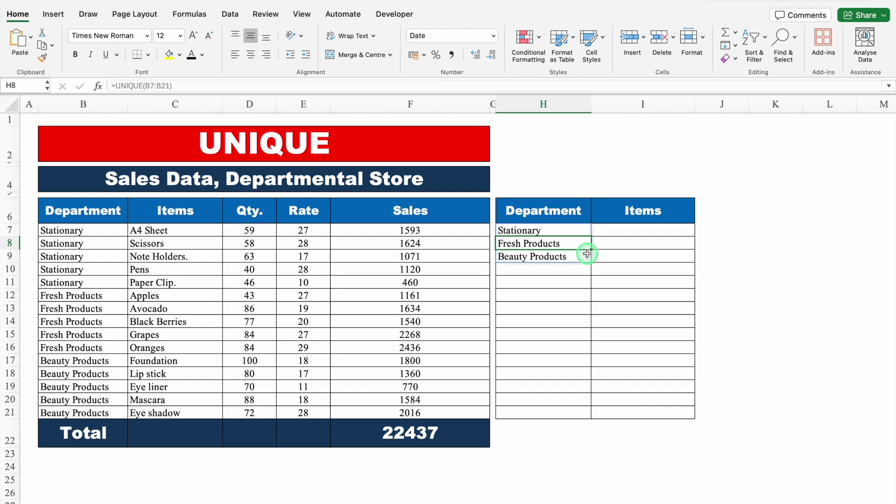
Step: Enter =UNIQUE(C7:C21) in cell I7 to list each item once under the Items header
{"action": "left_click", "coordinate": [616, 231]}
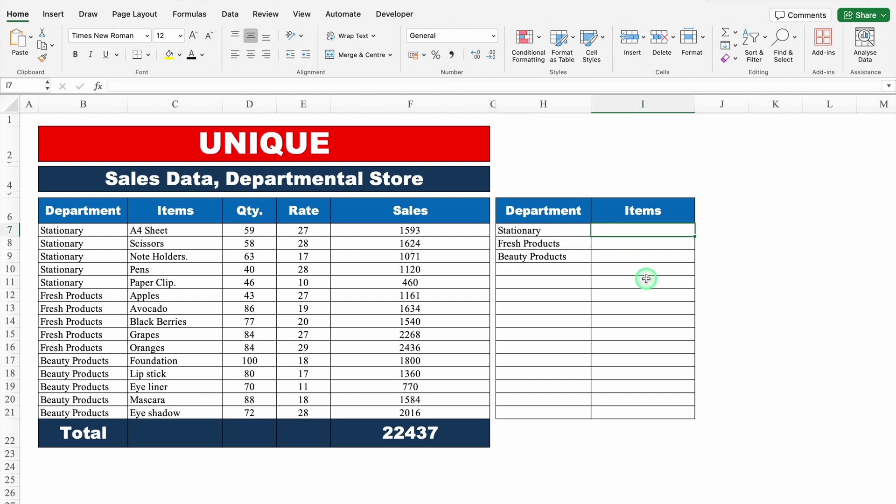
{"action": "type", "text": "="}
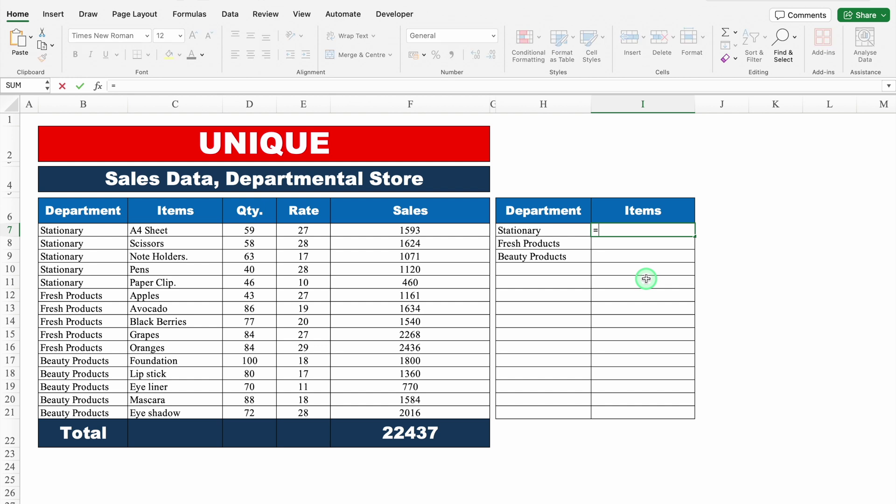
{"action": "type", "text": "UNI"}
{"action": "double_click", "coordinate": [631, 279]}
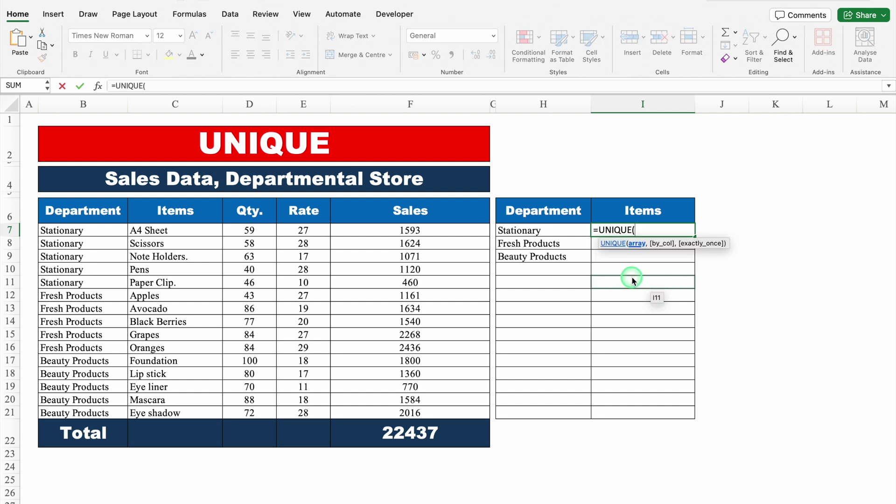
{"action": "left_click_drag", "start_coordinate": [177, 231], "coordinate": [182, 414]}
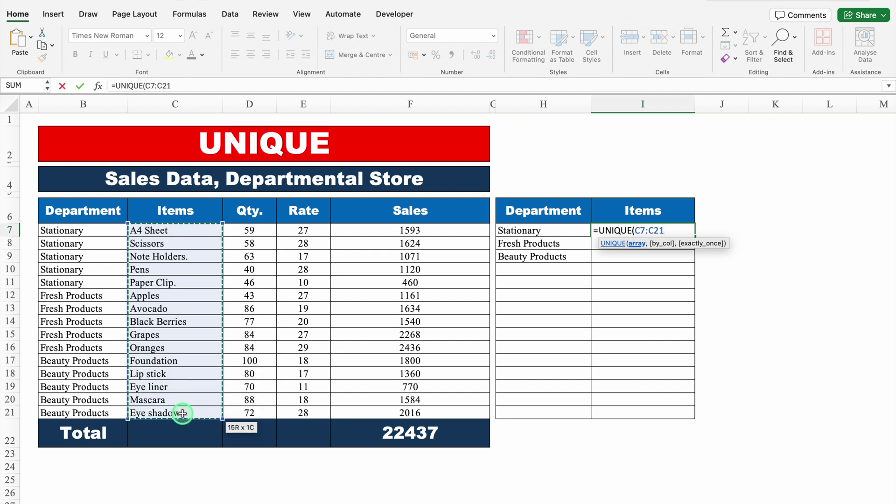
{"action": "type", "text": ")"}
{"action": "key", "text": "Return"}
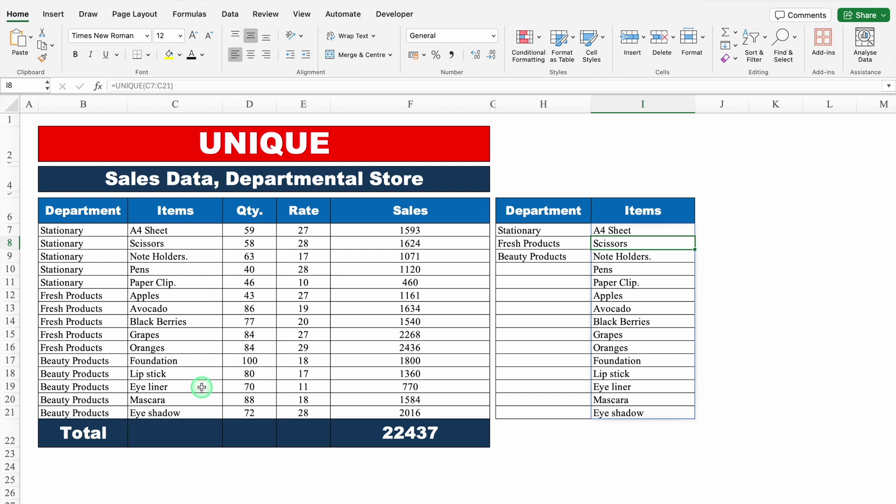
Step: Fill the Oranges entry from C16 down the Items column over the Beauty Products rows
{"action": "left_click", "coordinate": [188, 348]}
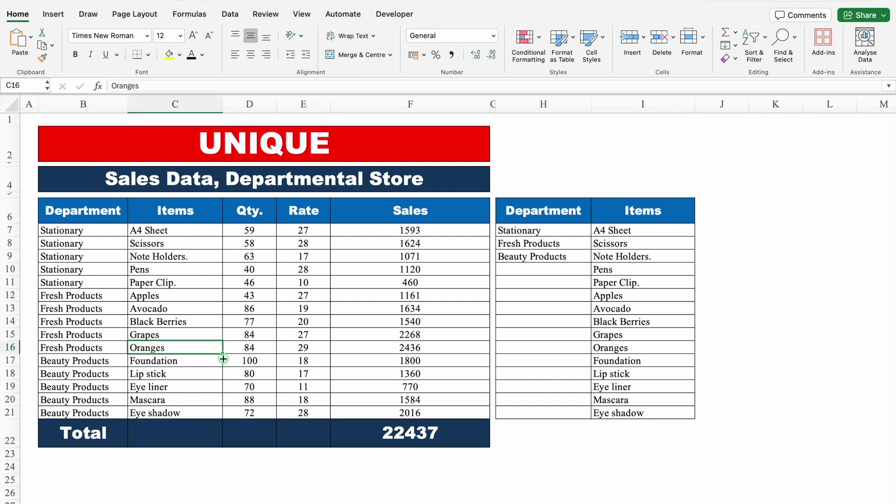
{"action": "left_click_drag", "start_coordinate": [223, 358], "coordinate": [226, 408]}
{"action": "left_click", "coordinate": [468, 481]}
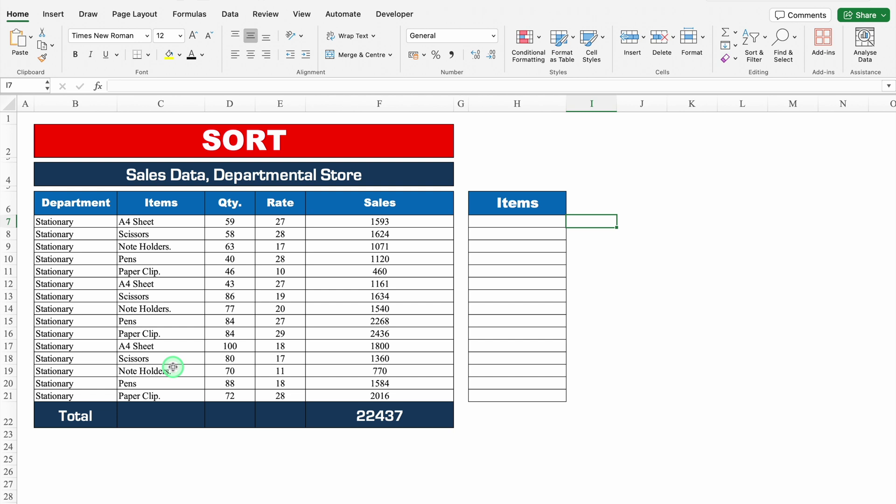
Step: On the SORT sheet, enter =SORT(C7:C21) in cell H7 to list the items alphabetically
{"action": "left_click", "coordinate": [472, 222]}
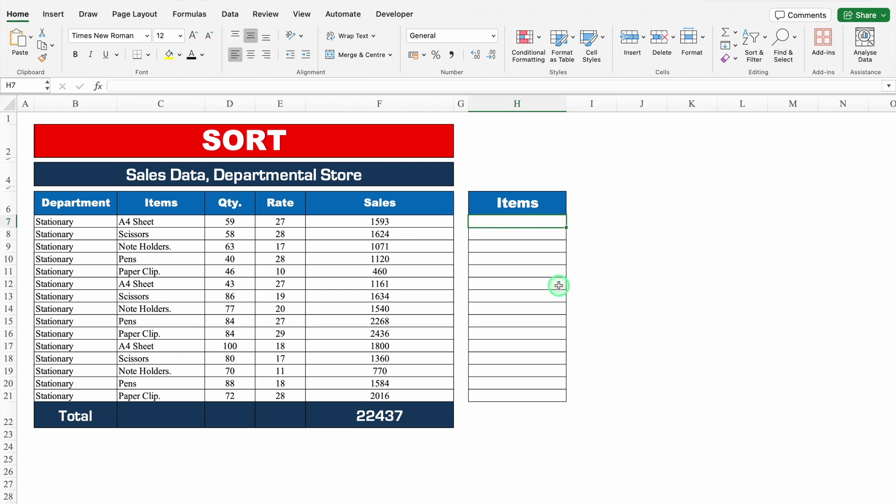
{"action": "type", "text": "=SORT"}
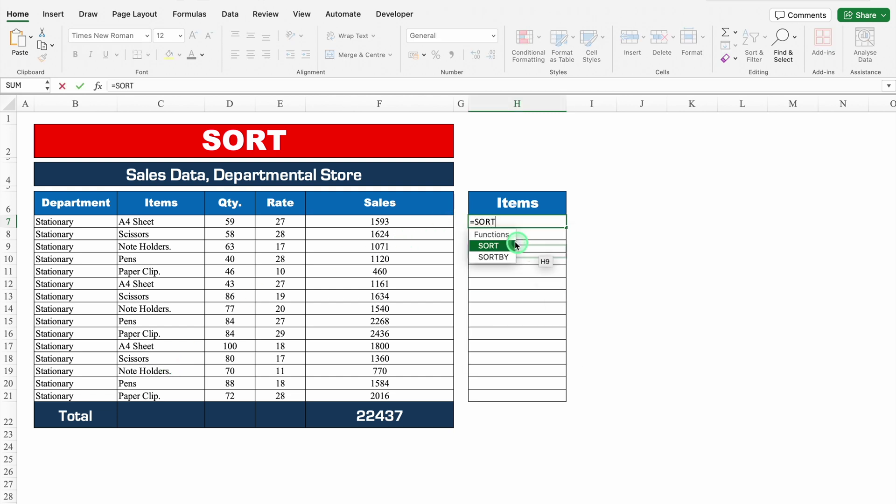
{"action": "double_click", "coordinate": [516, 245]}
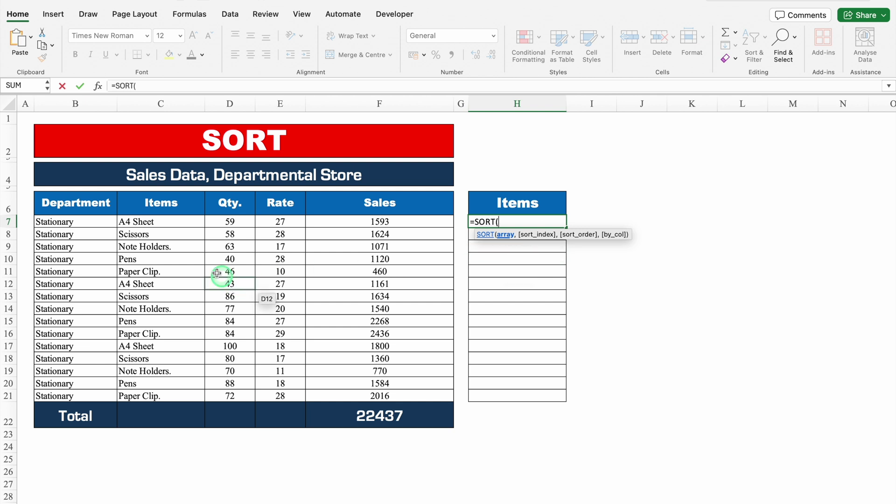
{"action": "left_click_drag", "start_coordinate": [133, 223], "coordinate": [169, 390]}
{"action": "type", "text": ")"}
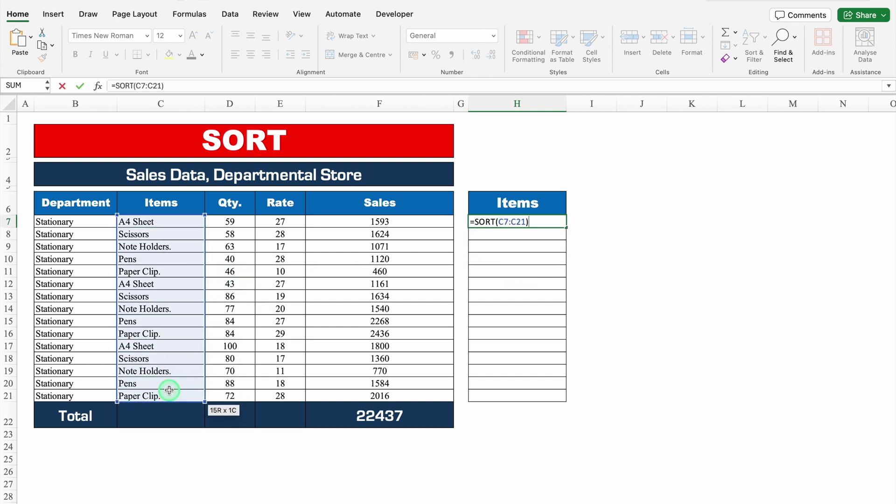
{"action": "key", "text": "Return"}
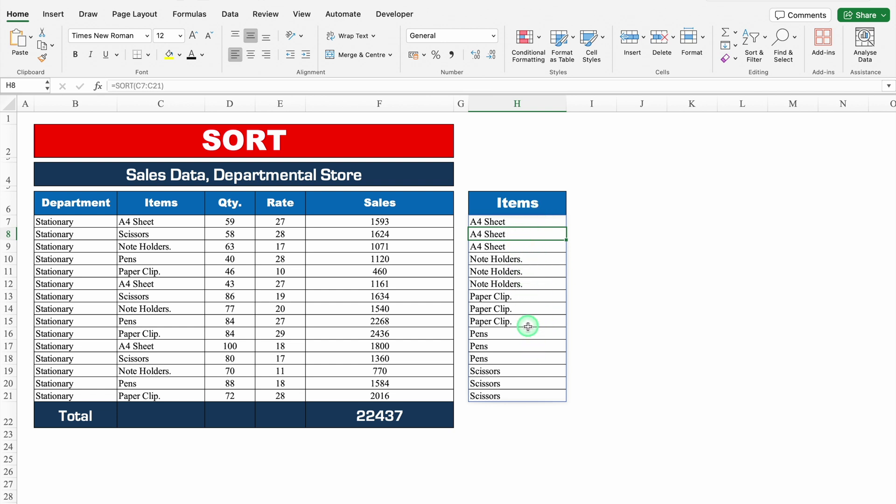
{"action": "left_click", "coordinate": [632, 362]}
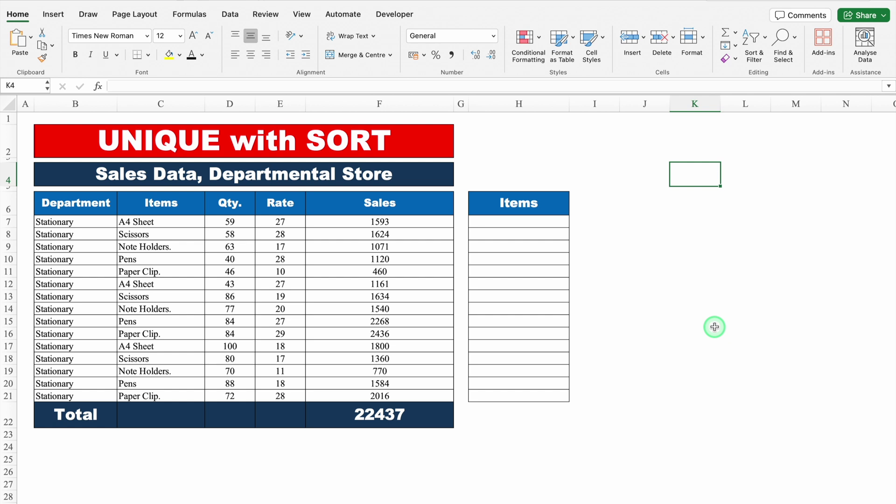
Step: On the UNIQUE with SORT sheet, enter =UNIQUE(C7:C21) in cell H7 to list each item once
{"action": "left_click", "coordinate": [522, 221]}
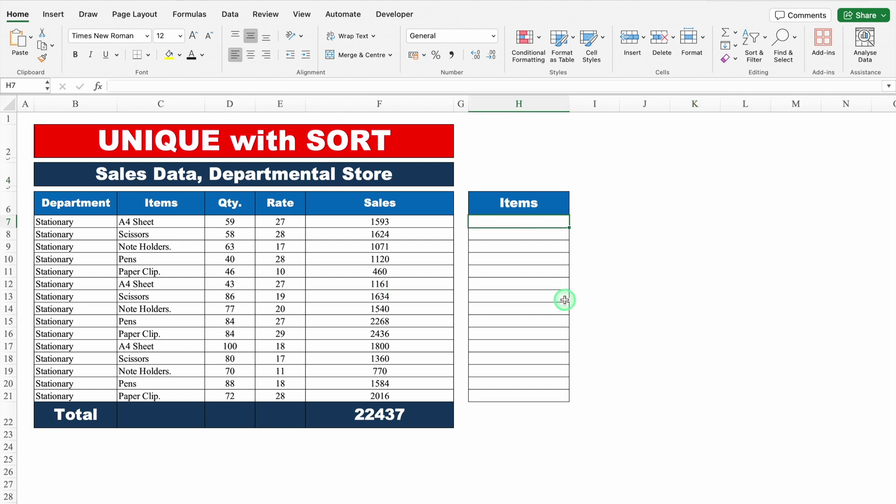
{"action": "type", "text": "=UNIQ"}
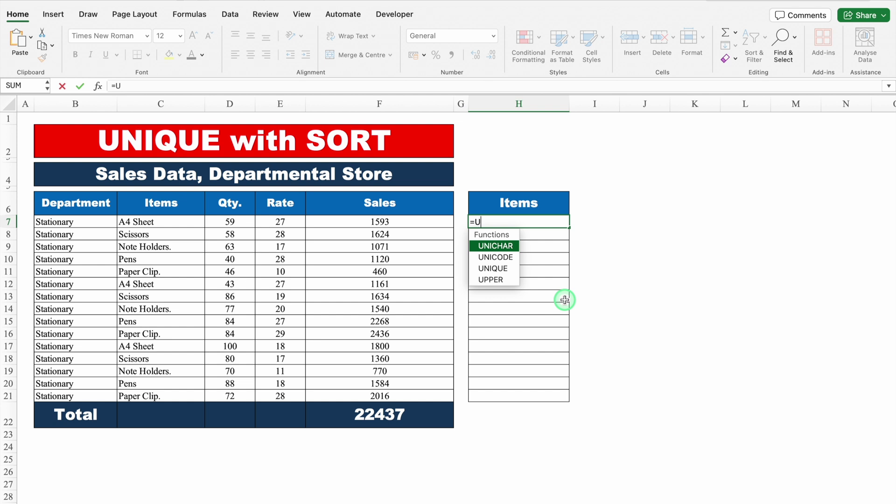
{"action": "double_click", "coordinate": [493, 246]}
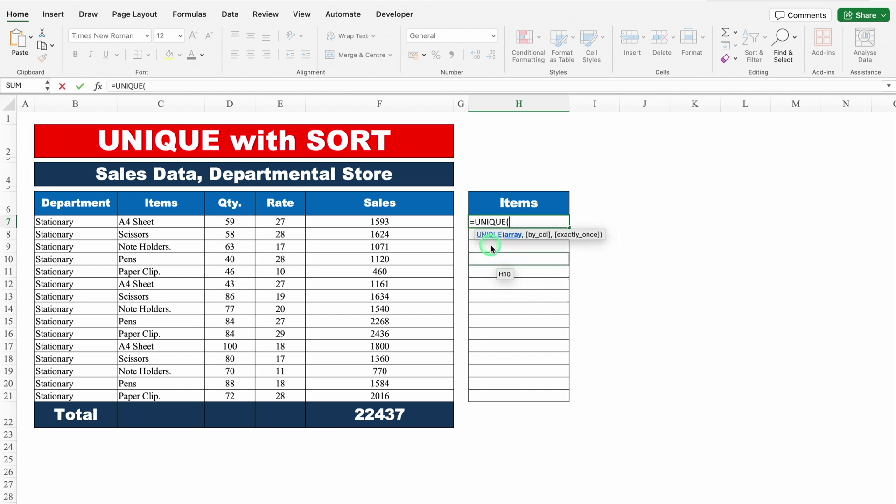
{"action": "left_click_drag", "start_coordinate": [161, 221], "coordinate": [181, 391]}
{"action": "type", "text": ")"}
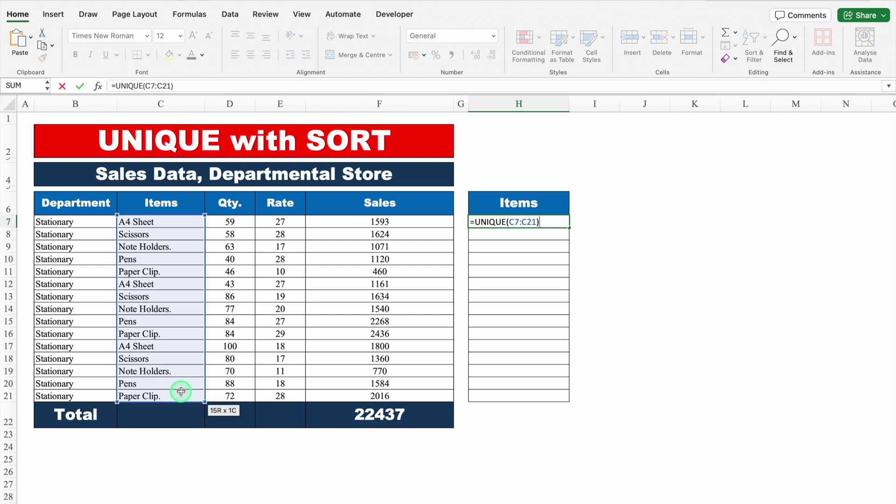
{"action": "key", "text": "Return"}
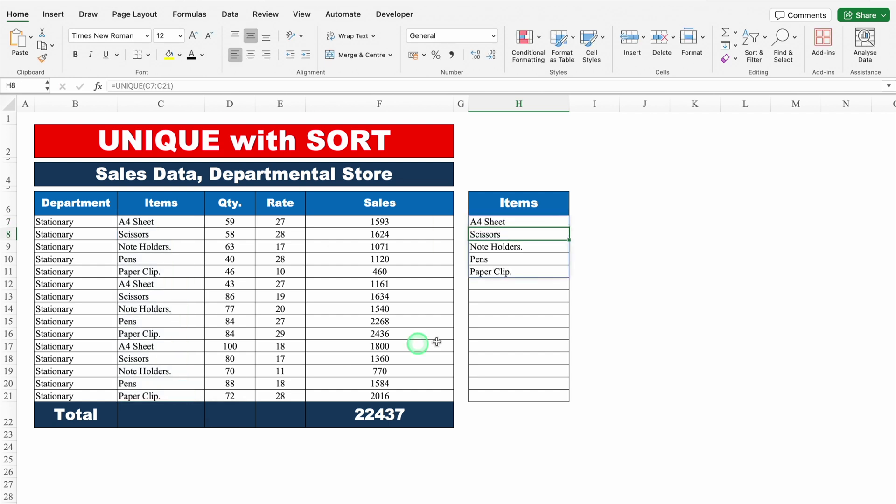
Step: Wrap the H7 formula in SORT, giving =SORT(UNIQUE(C7:C21))
{"action": "double_click", "coordinate": [538, 220]}
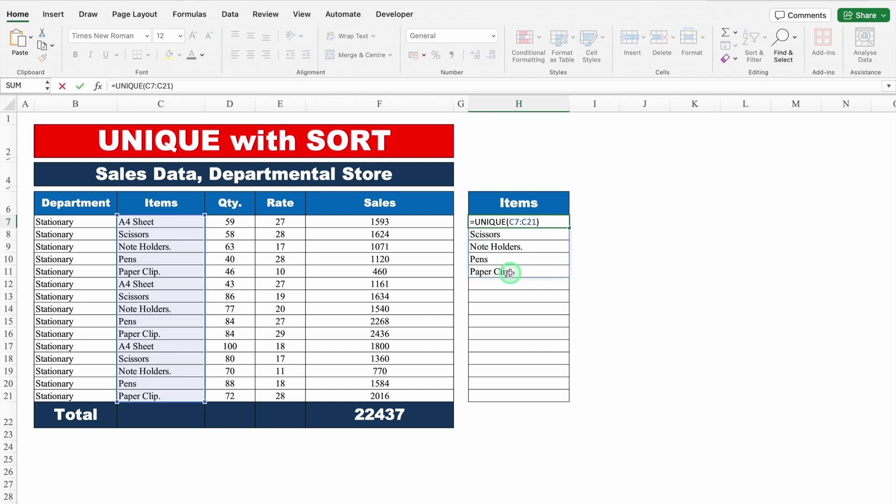
{"action": "type", "text": "SORT"}
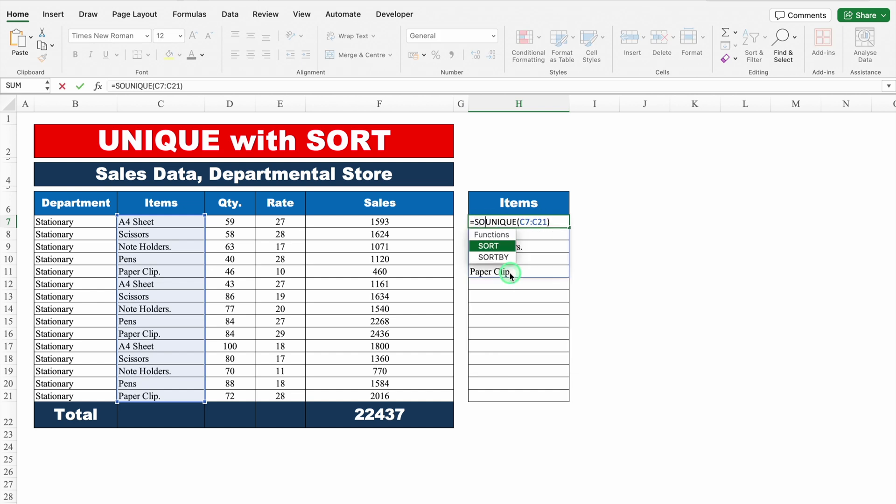
{"action": "double_click", "coordinate": [501, 248]}
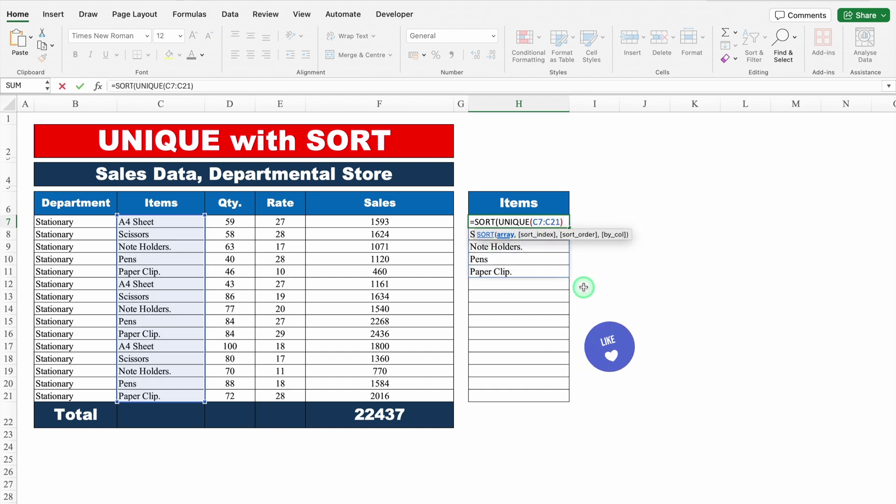
{"action": "type", "text": ")"}
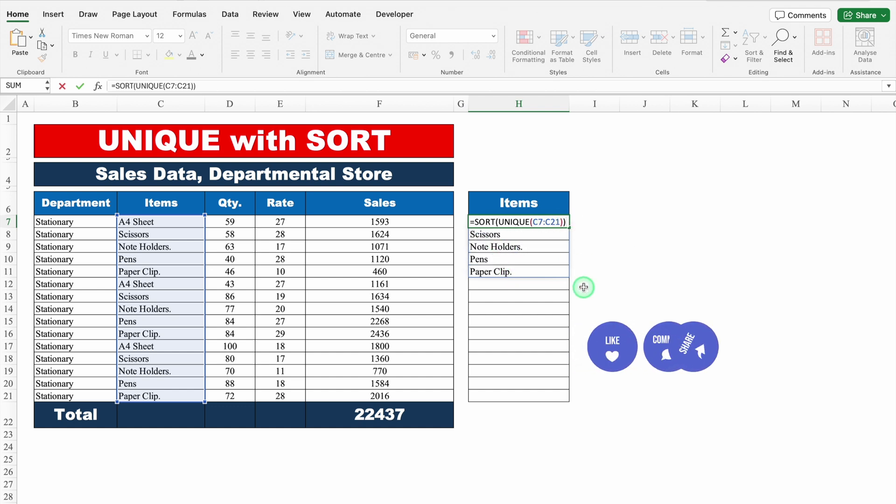
{"action": "key", "text": "Return"}
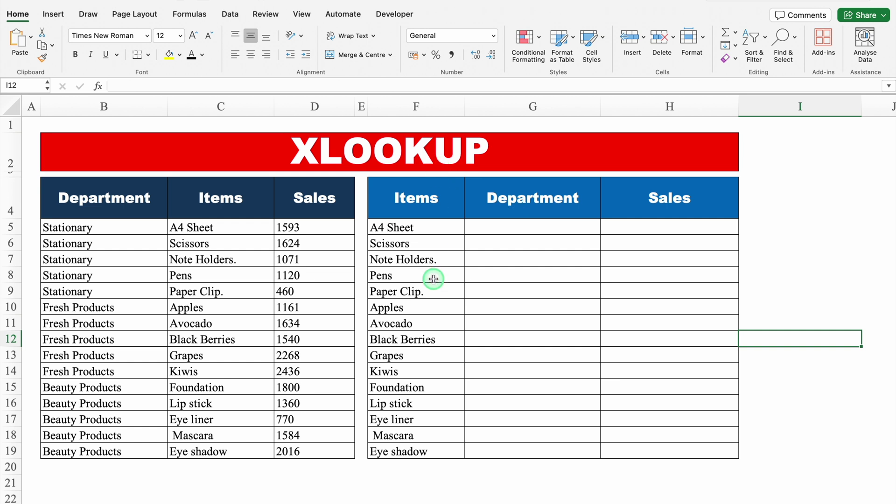
Step: On the XLOOKUP sheet, begin an XLOOKUP formula in G5 with lookup value F5 and the absolute lookup array $C$5:$C$19
{"action": "left_click", "coordinate": [517, 231]}
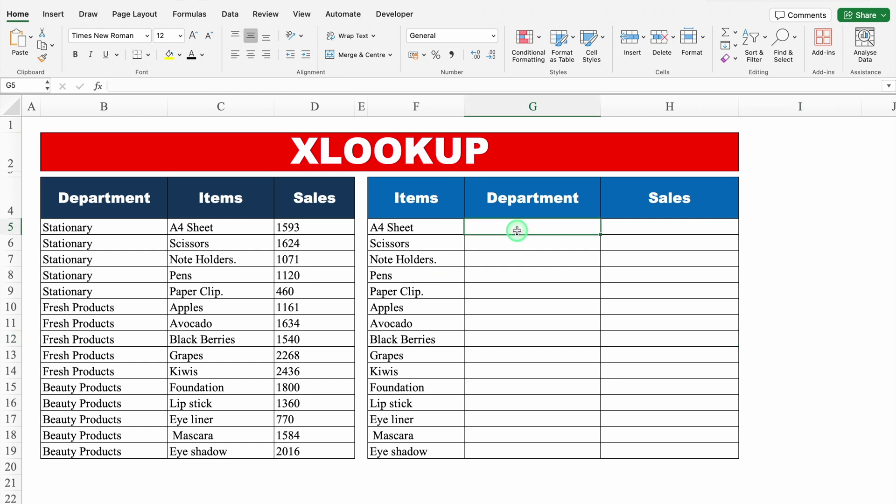
{"action": "type", "text": "="}
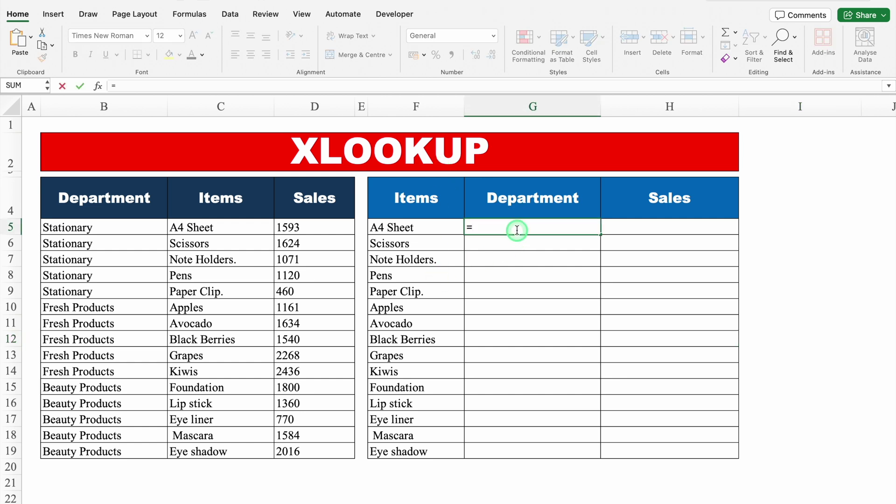
{"action": "type", "text": "xl"}
{"action": "double_click", "coordinate": [500, 253]}
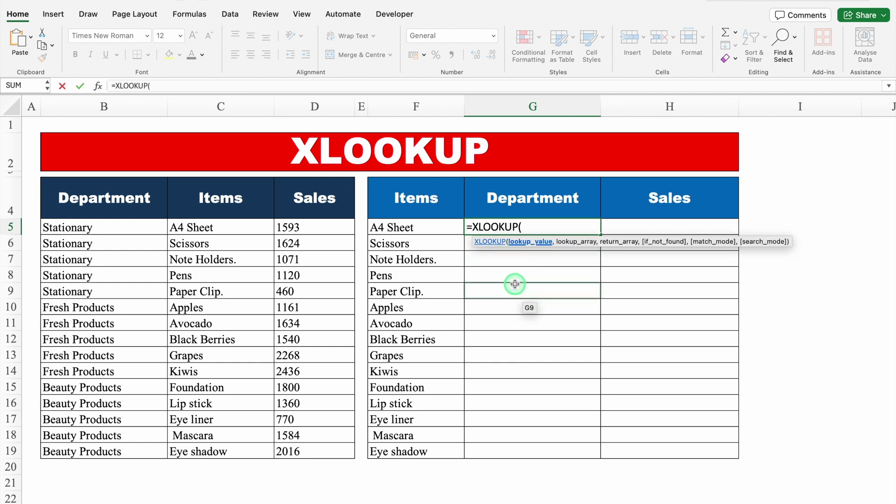
{"action": "left_click", "coordinate": [434, 229]}
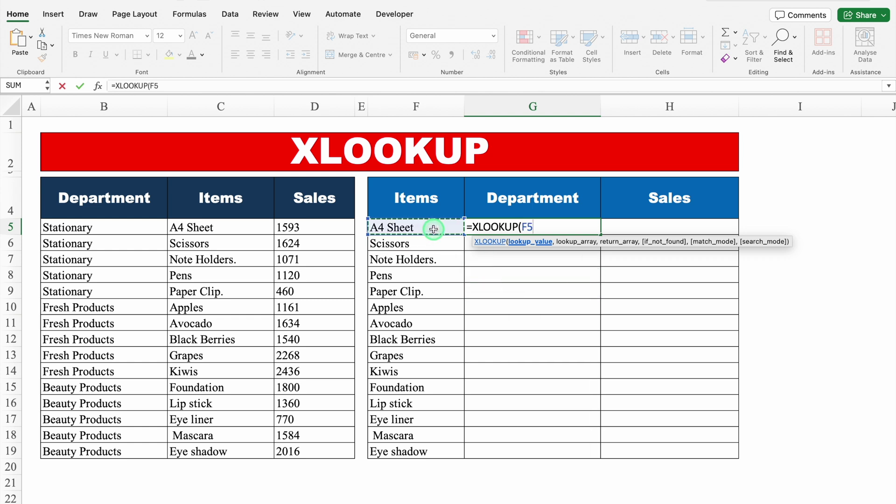
{"action": "type", "text": ","}
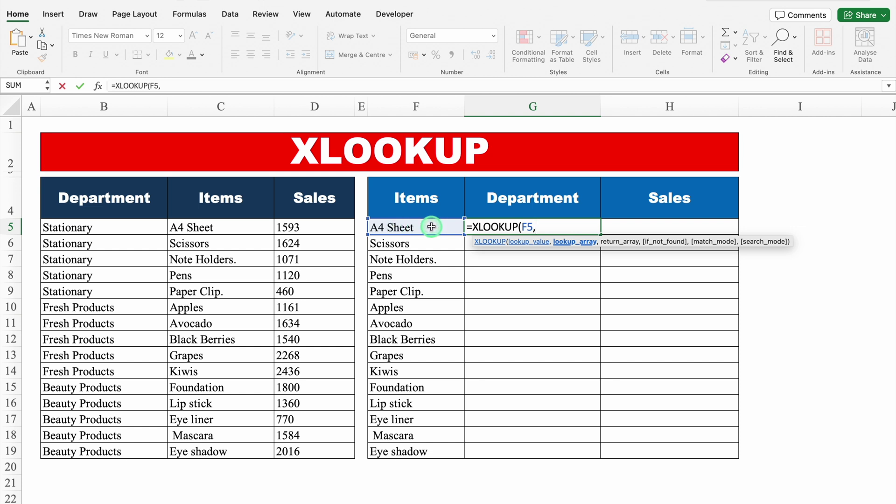
{"action": "left_click_drag", "start_coordinate": [245, 227], "coordinate": [255, 448]}
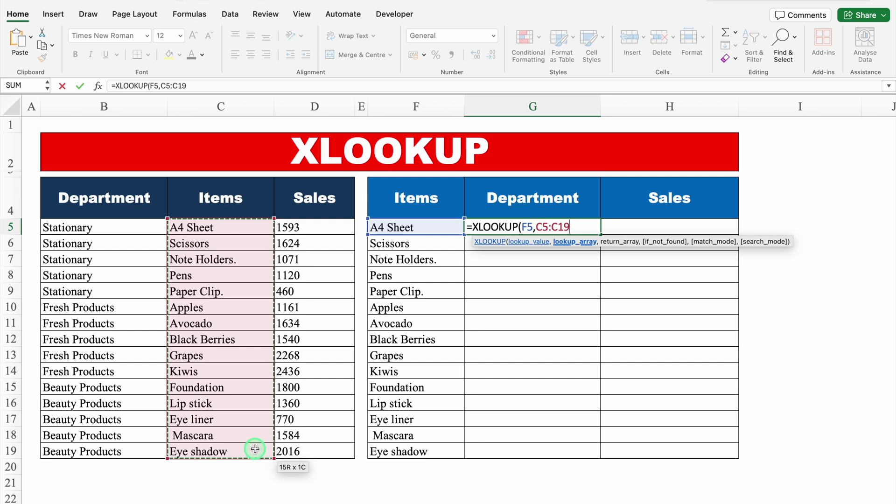
{"action": "key", "text": "F4"}
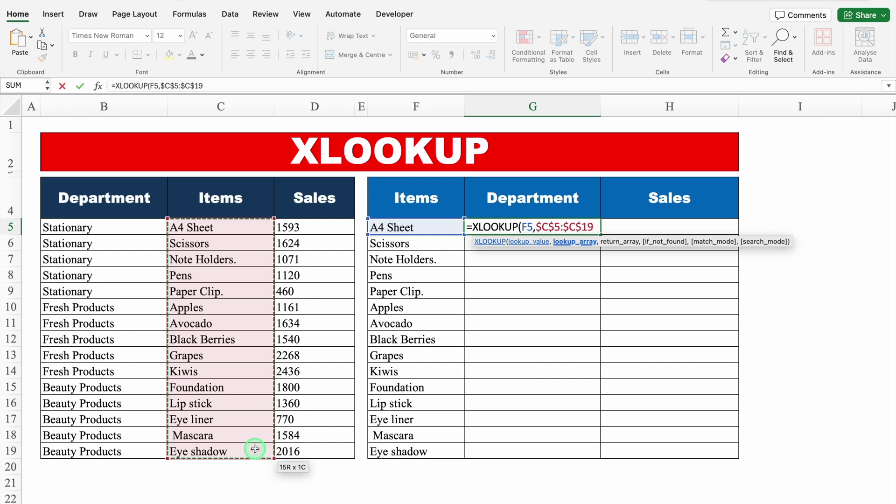
{"action": "type", "text": ","}
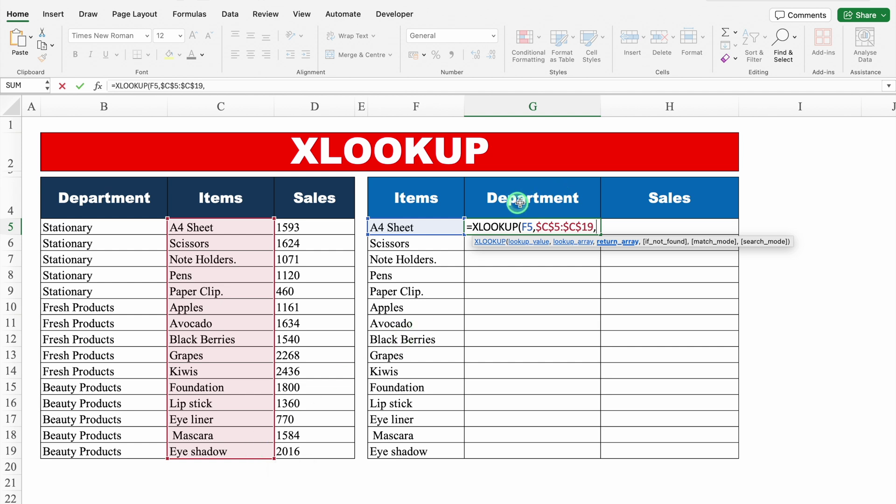
Step: Complete the G5 XLOOKUP with the absolute return array $B$5:$B$19 and fill it down the Department column to G19
{"action": "left_click", "coordinate": [98, 227]}
{"action": "left_click_drag", "start_coordinate": [97, 226], "coordinate": [120, 452]}
{"action": "key", "text": "F4"}
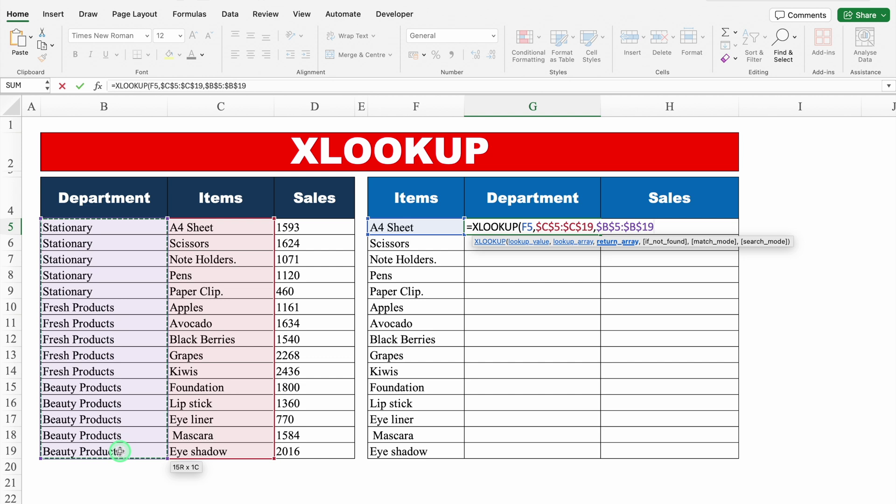
{"action": "type", "text": ")"}
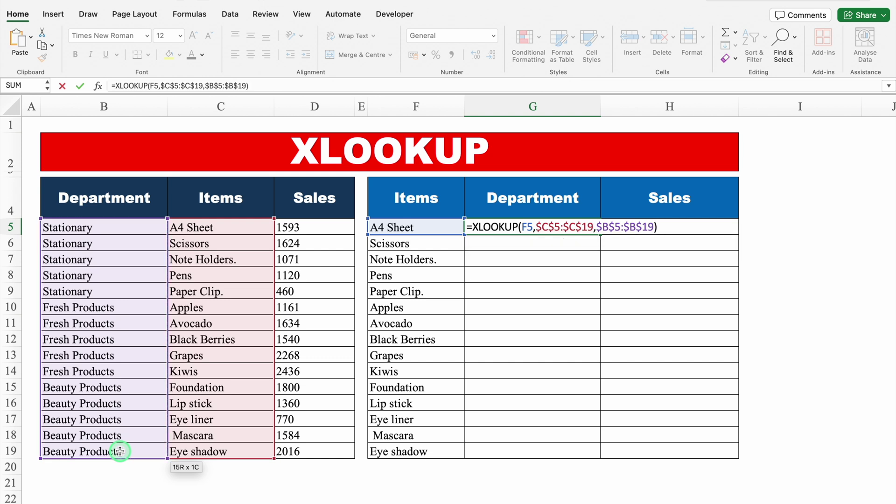
{"action": "key", "text": "Return"}
{"action": "left_click", "coordinate": [593, 228]}
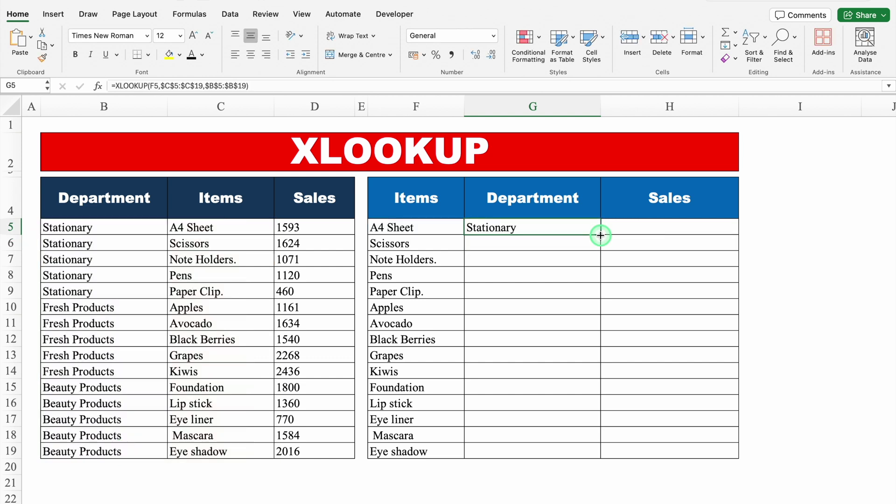
{"action": "double_click", "coordinate": [601, 235]}
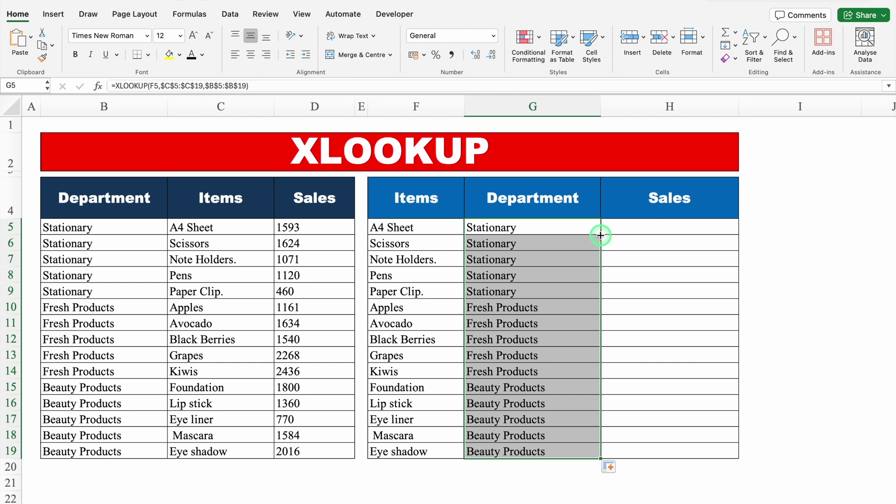
{"action": "left_click", "coordinate": [469, 277]}
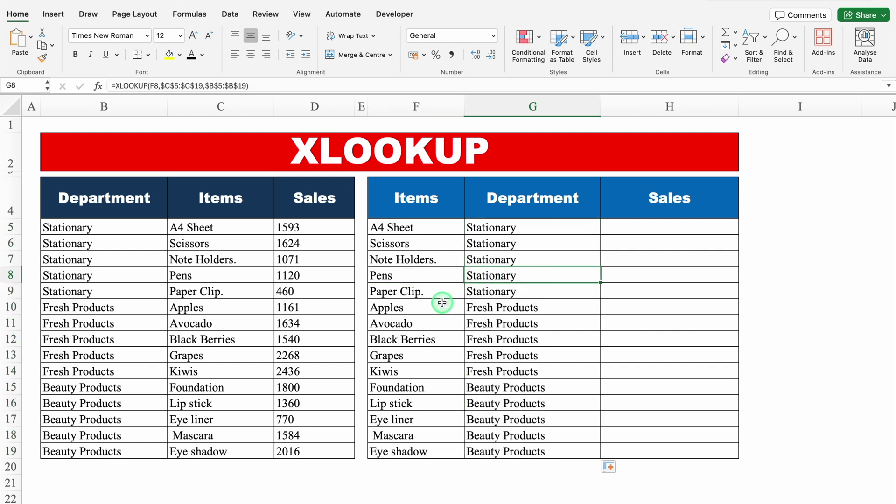
{"action": "left_click", "coordinate": [420, 308]}
{"action": "left_click", "coordinate": [501, 308]}
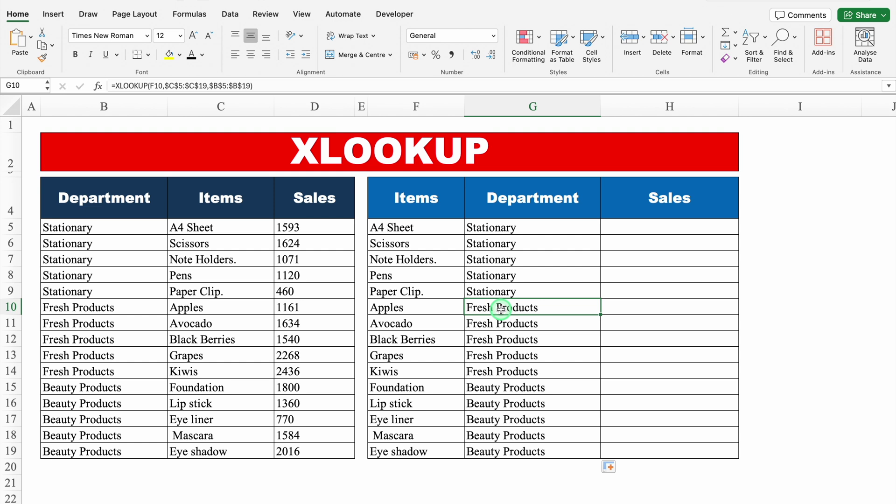
Step: Begin an XLOOKUP formula in H5 with lookup value F5 and the absolute lookup array $C$5:$C$19
{"action": "left_click", "coordinate": [621, 225]}
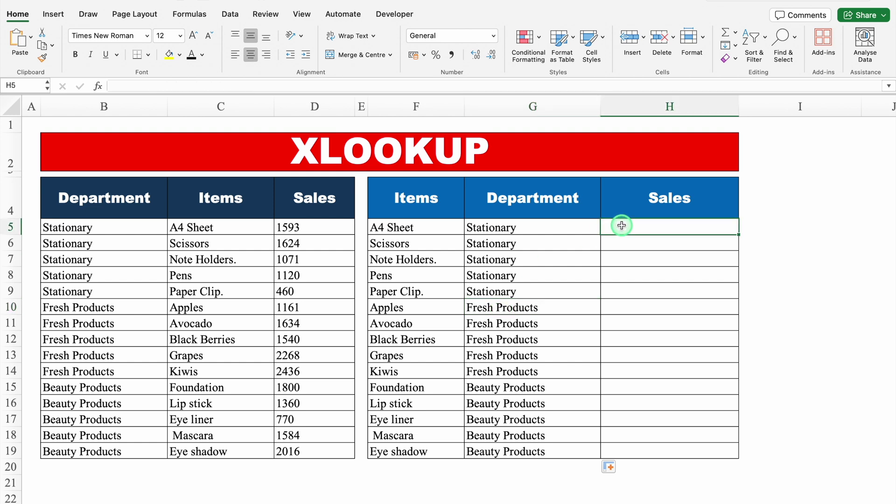
{"action": "type", "text": "="}
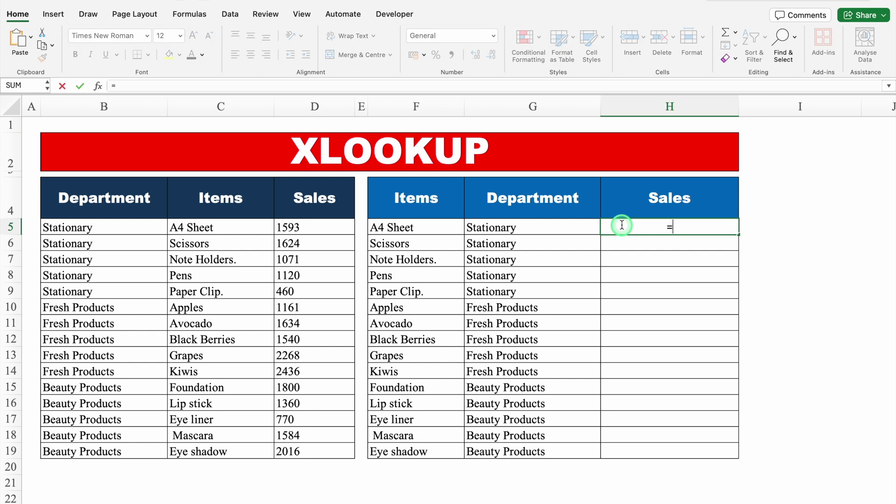
{"action": "type", "text": "XL"}
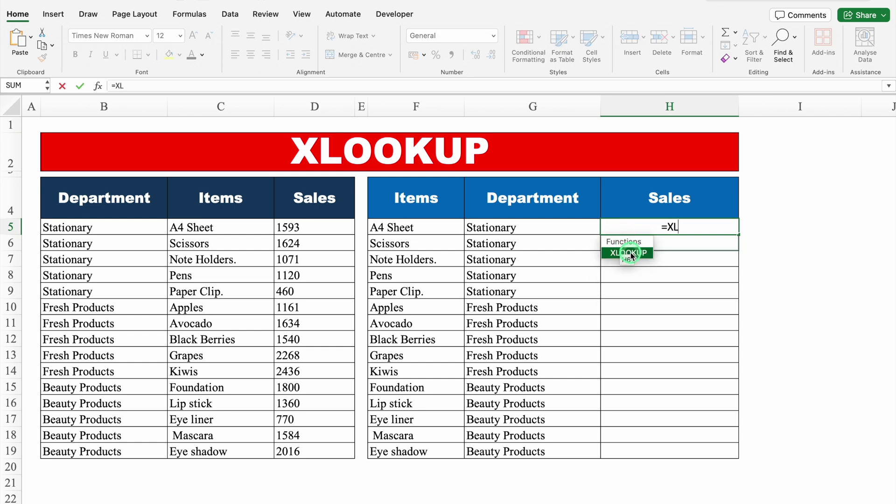
{"action": "double_click", "coordinate": [630, 255]}
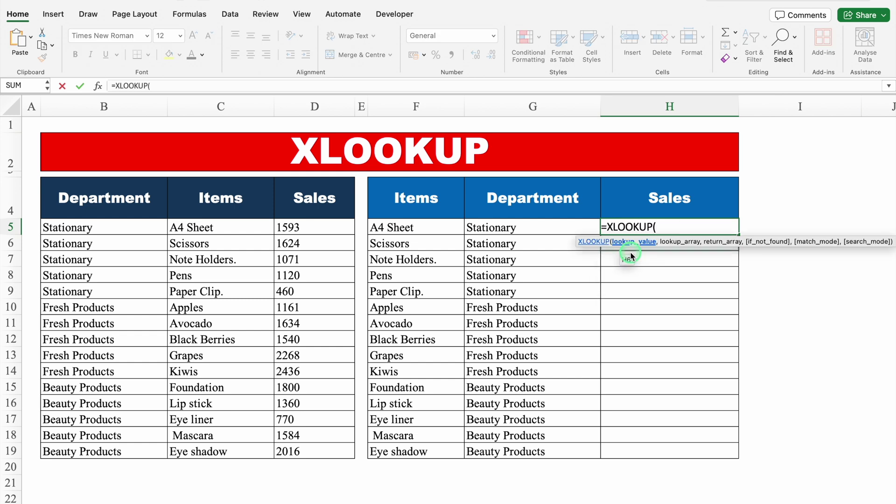
{"action": "left_click", "coordinate": [430, 227]}
{"action": "type", "text": ","}
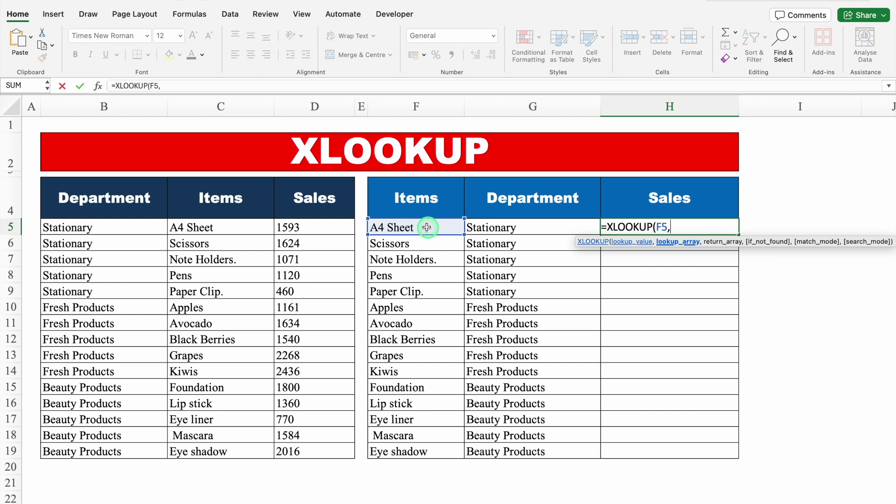
{"action": "left_click_drag", "start_coordinate": [226, 226], "coordinate": [244, 452]}
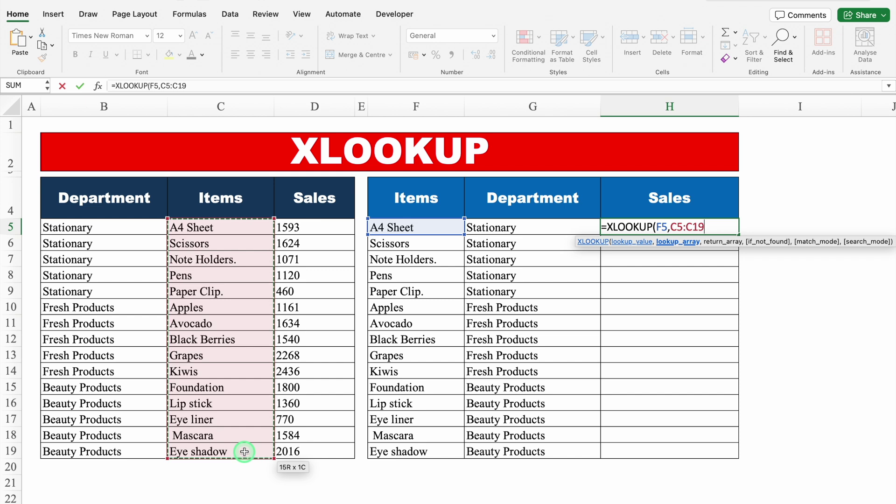
{"action": "key", "text": "F4"}
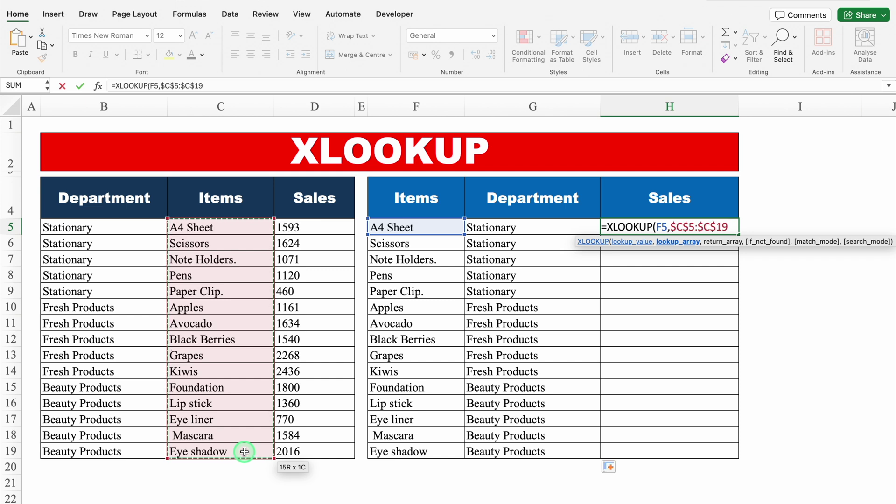
{"action": "type", "text": ","}
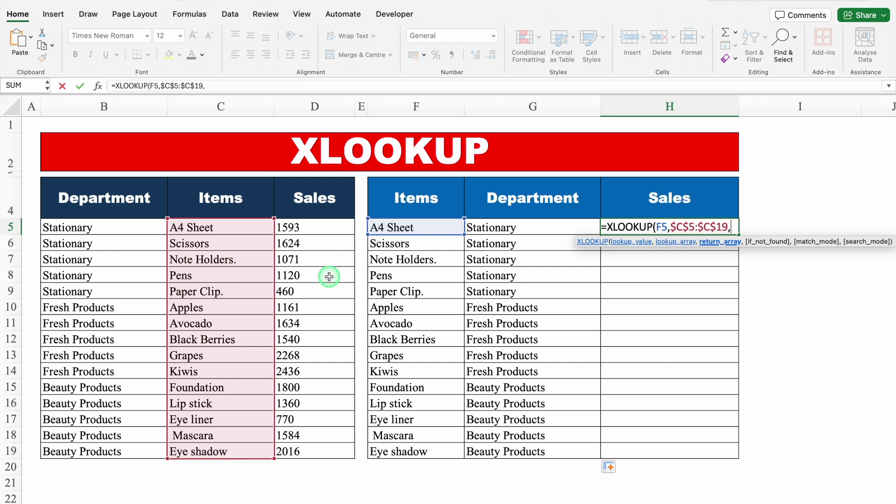
Step: Complete the H5 XLOOKUP with the absolute return array $D$5:$D$19 and fill it down the Sales column to H19
{"action": "left_click", "coordinate": [303, 225]}
{"action": "left_click_drag", "start_coordinate": [303, 225], "coordinate": [323, 456]}
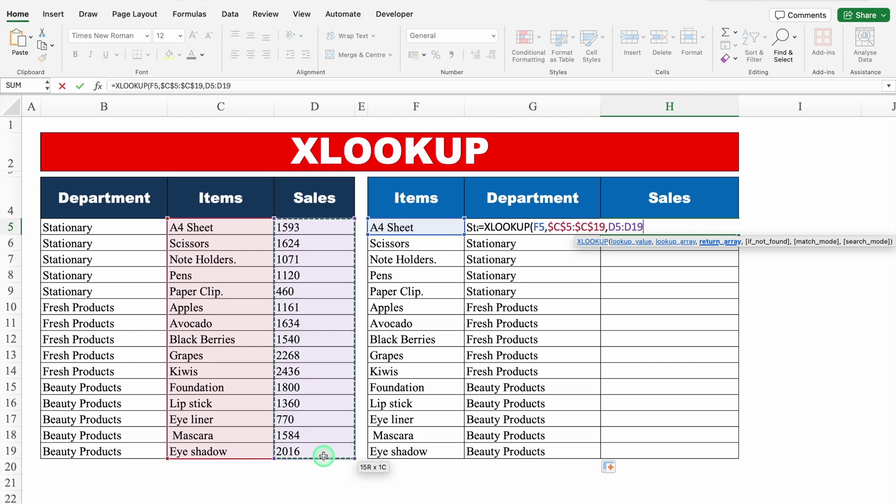
{"action": "key", "text": "F4"}
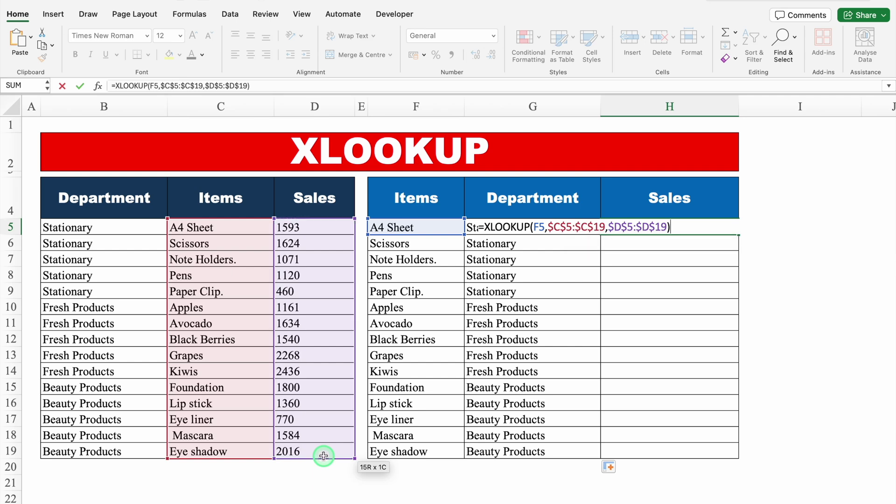
{"action": "key", "text": "Return"}
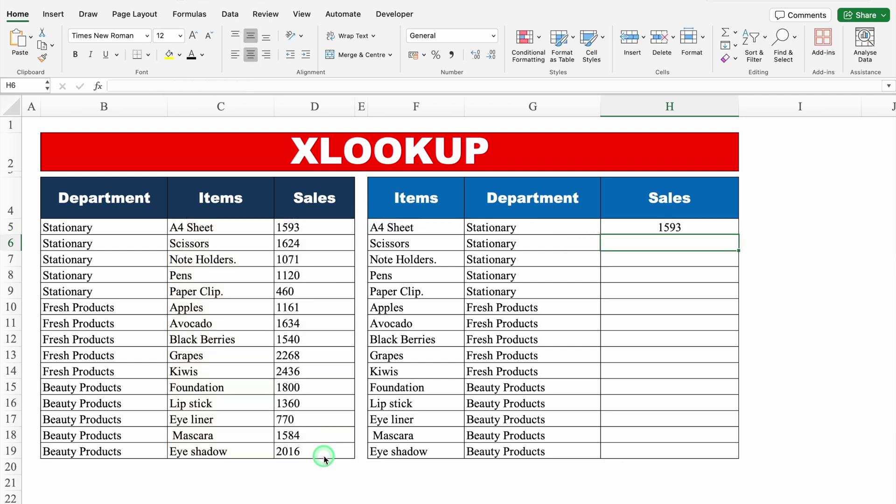
{"action": "left_click", "coordinate": [728, 228]}
{"action": "double_click", "coordinate": [739, 235]}
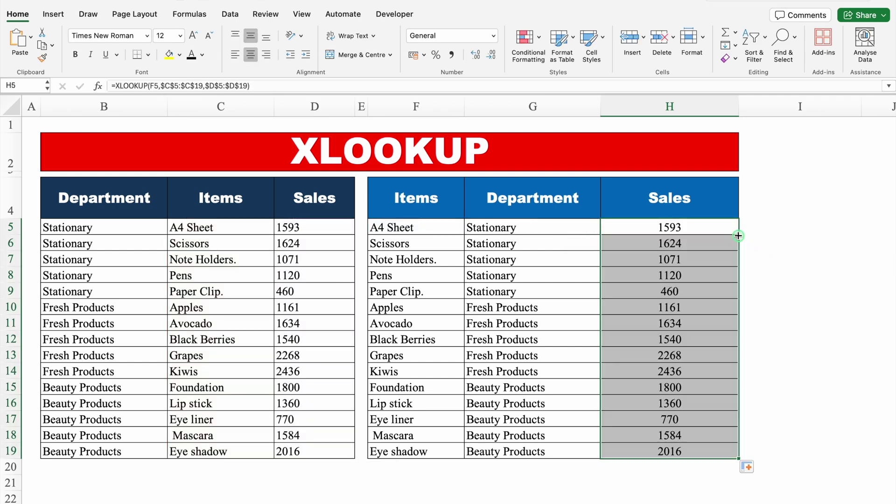
{"action": "left_click", "coordinate": [802, 252]}
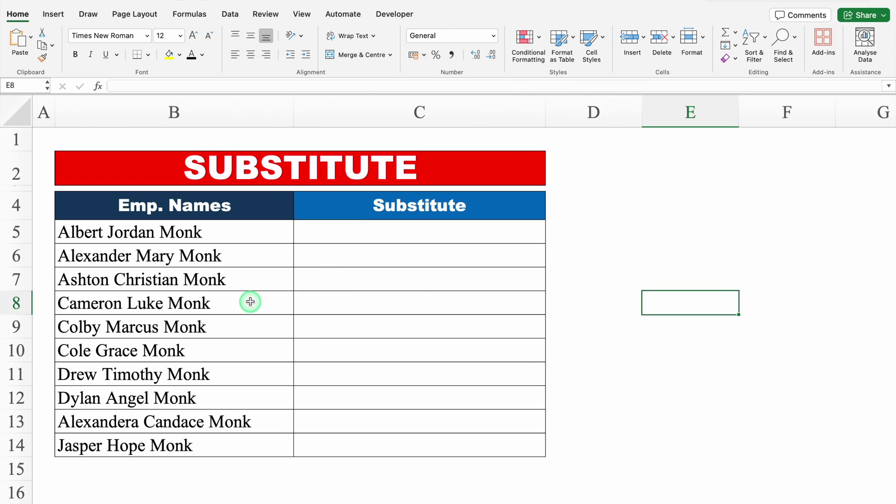
Step: On the SUBSTITUTE sheet, enter =SUBSTITUTE(B5,"MONK","Champ") in cell C5
{"action": "left_click", "coordinate": [375, 230]}
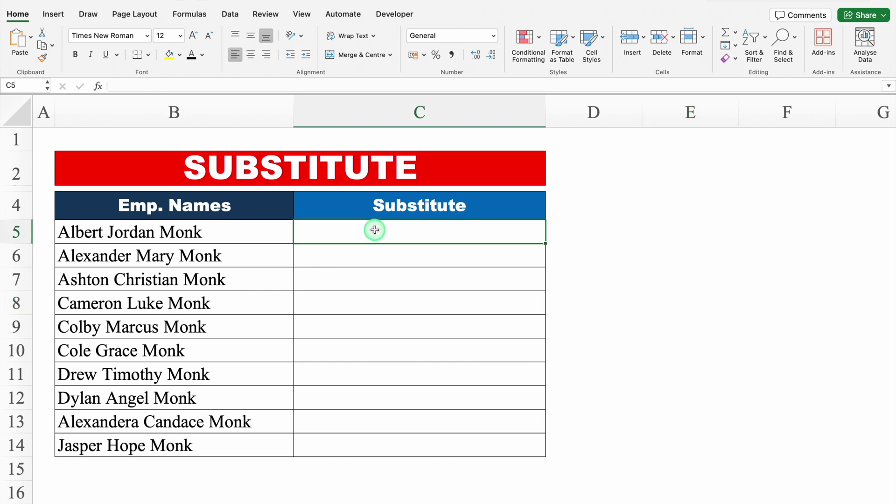
{"action": "type", "text": "=SUBS"}
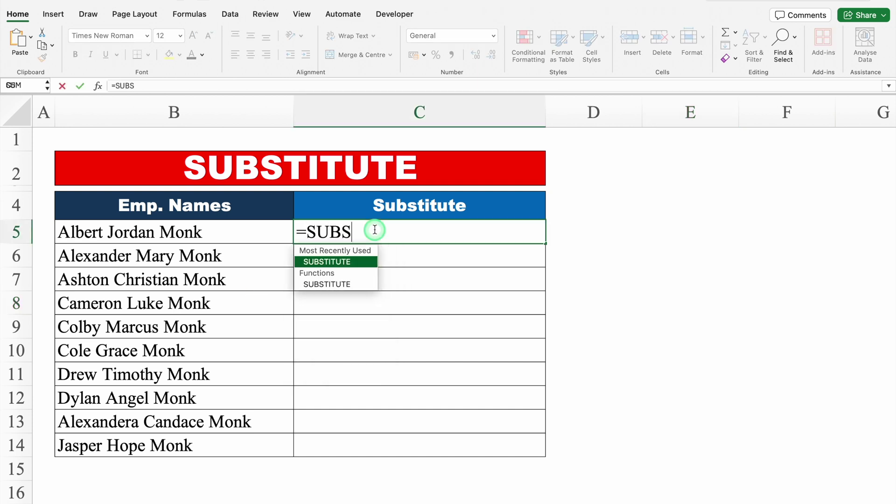
{"action": "double_click", "coordinate": [350, 261]}
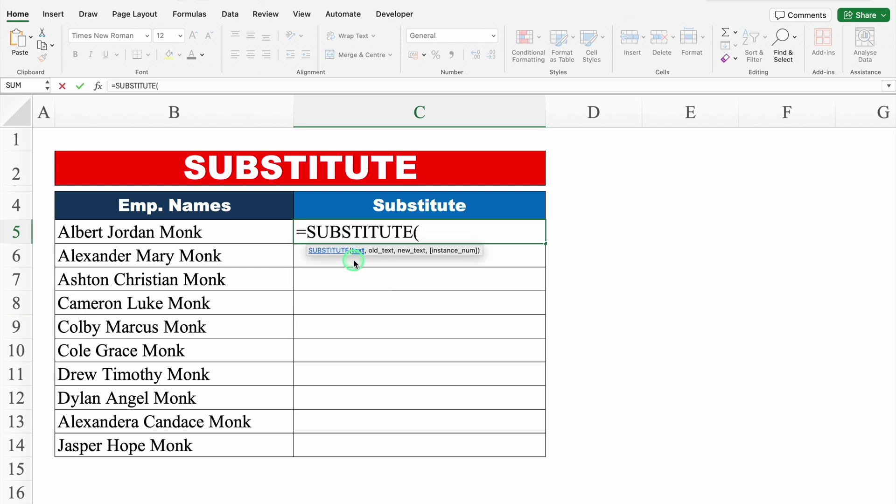
{"action": "left_click", "coordinate": [195, 227]}
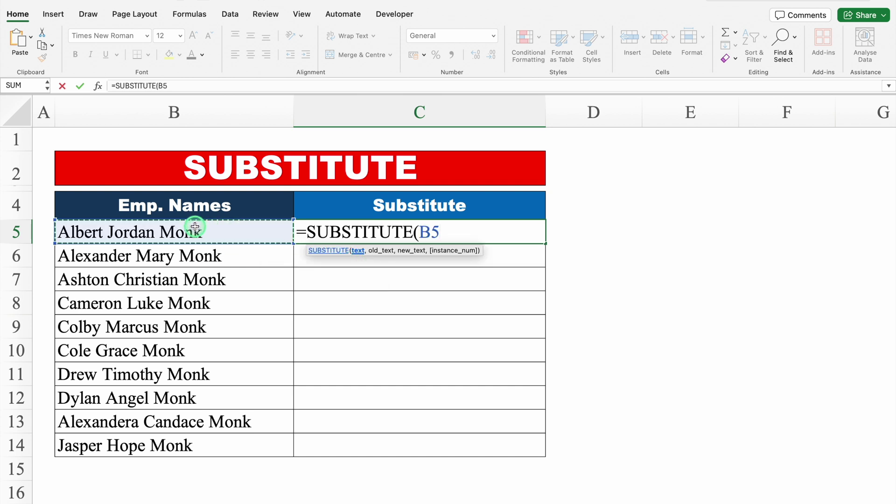
{"action": "type", "text": ","}
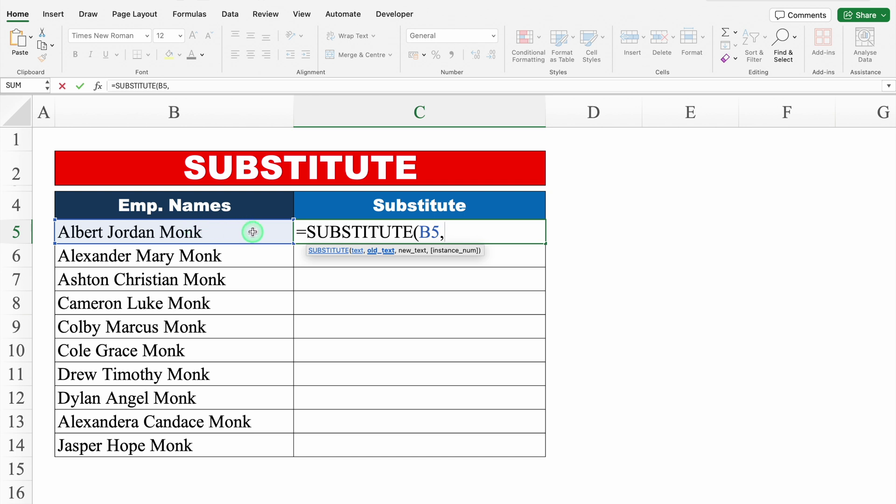
{"action": "type", "text": "\"MONK"}
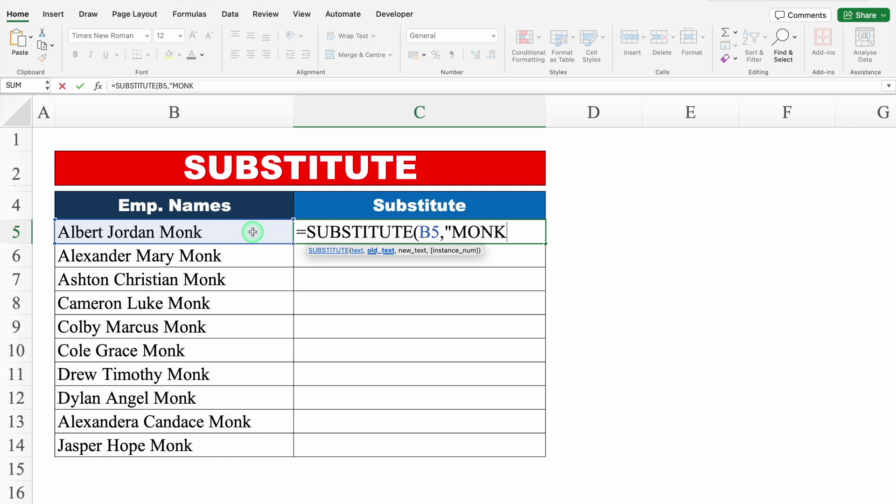
{"action": "type", "text": "\","}
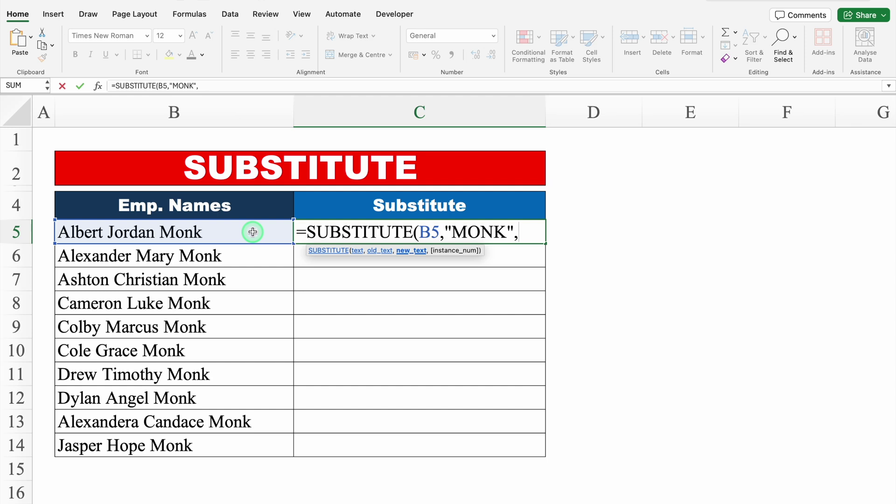
{"action": "type", "text": "\"Champ\""}
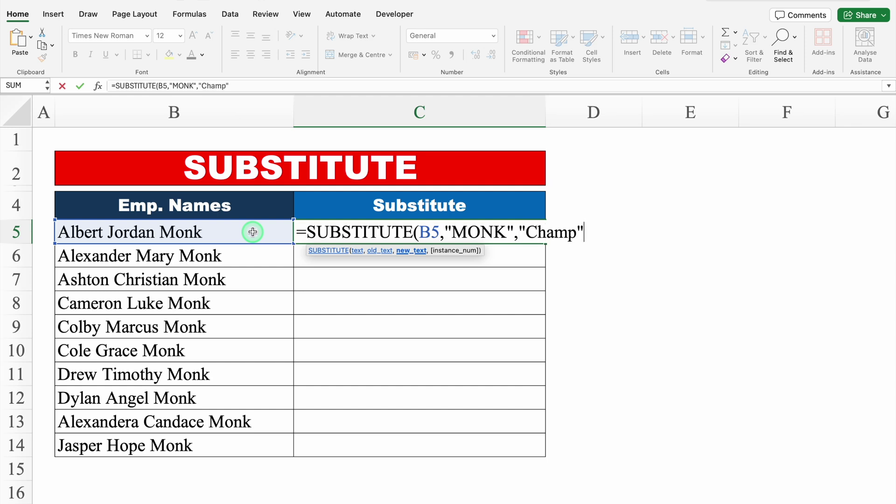
{"action": "type", "text": ")"}
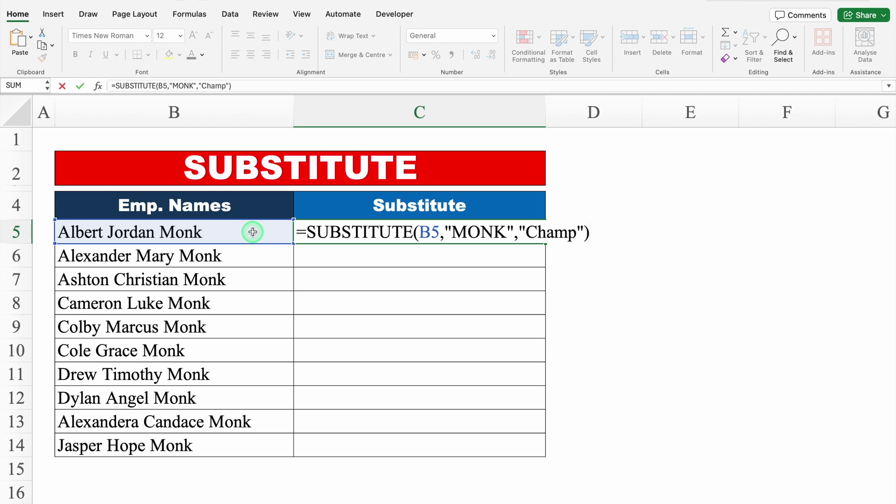
{"action": "key", "text": "Return"}
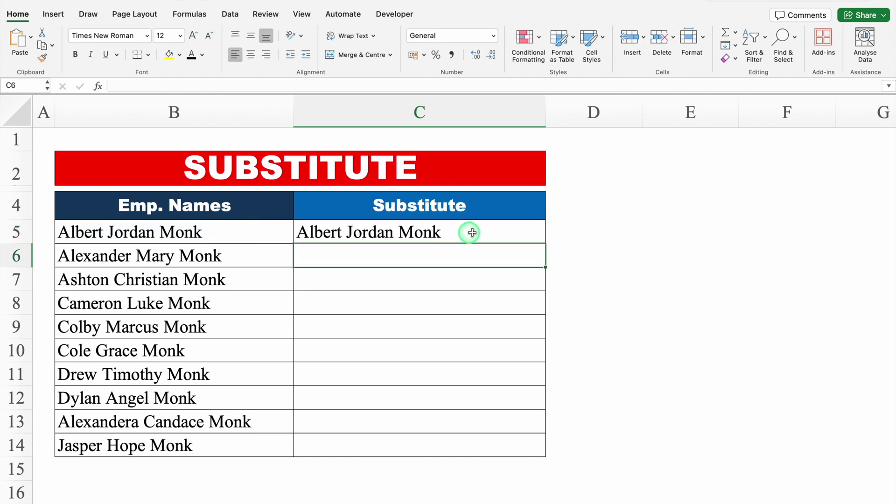
Step: Change the old text in the C5 formula to "Monk" and fill the formula down the Substitute column to C14
{"action": "left_click", "coordinate": [488, 235]}
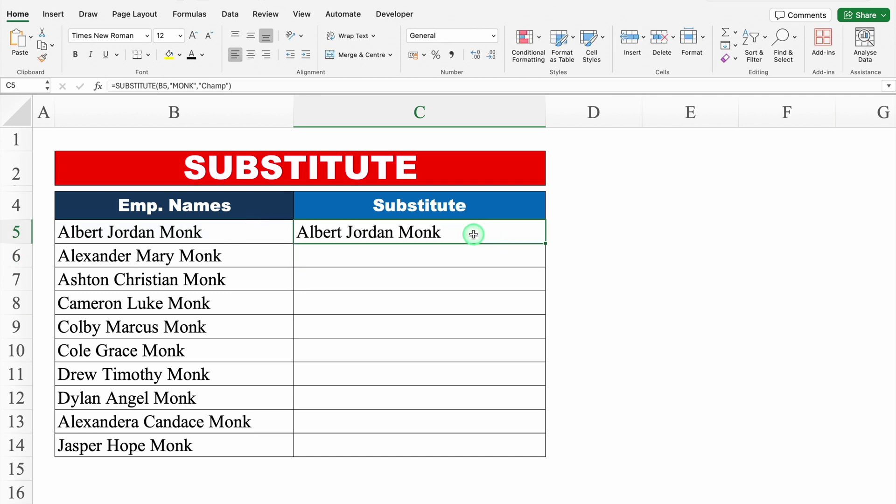
{"action": "double_click", "coordinate": [469, 234]}
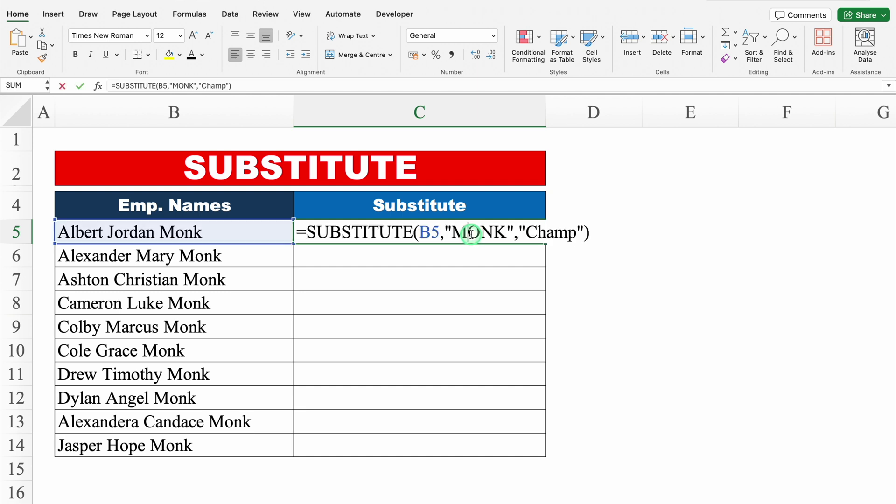
{"action": "left_click", "coordinate": [503, 232]}
{"action": "key", "text": "BackSpace"}
{"action": "key", "text": "BackSpace"}
{"action": "key", "text": "BackSpace"}
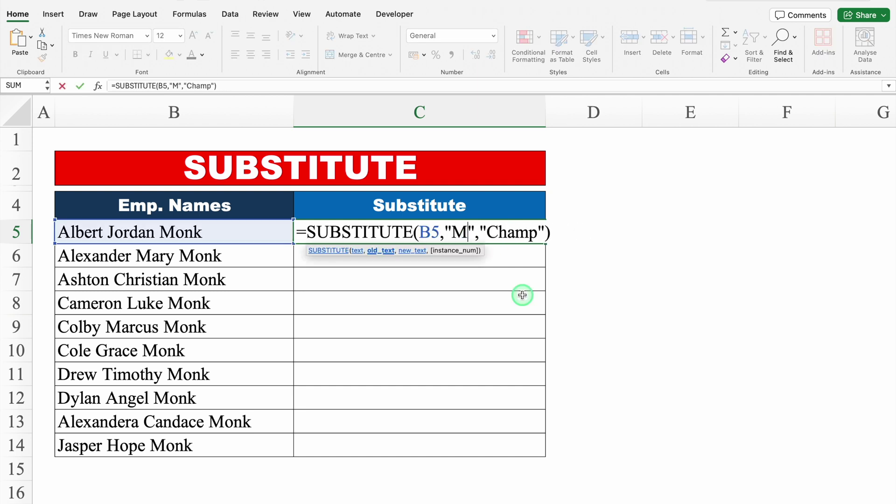
{"action": "type", "text": "onk"}
{"action": "key", "text": "Return"}
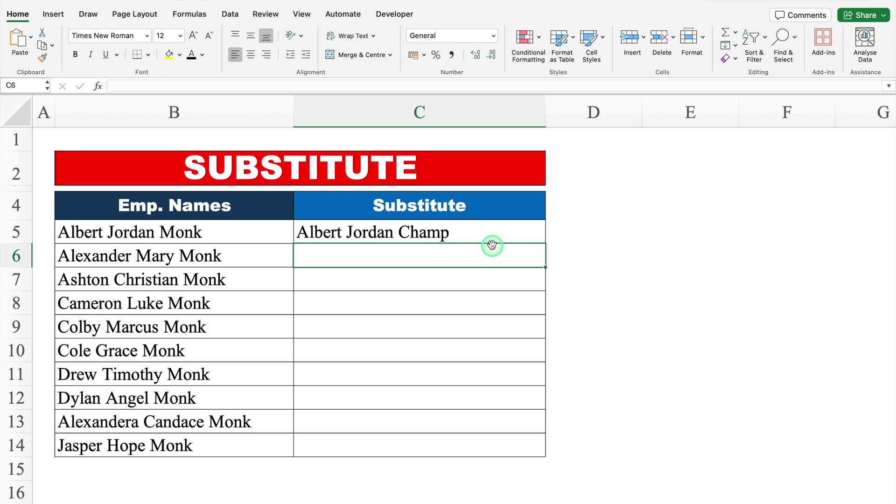
{"action": "left_click", "coordinate": [492, 240]}
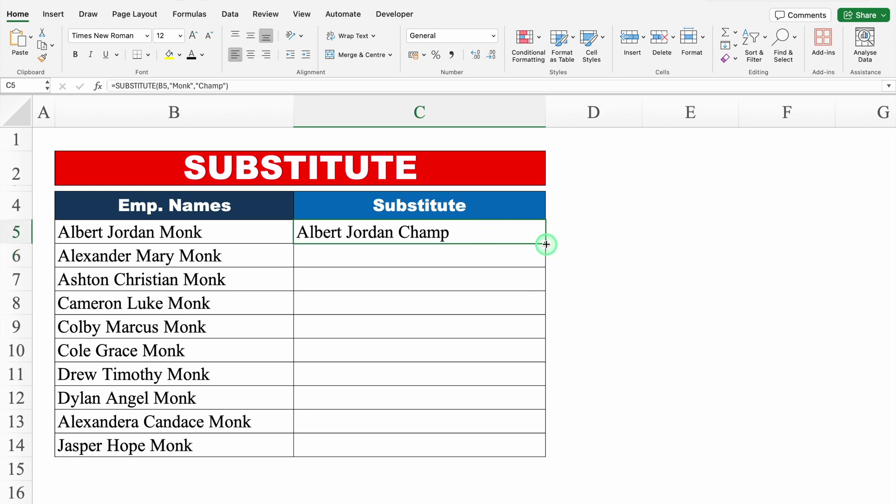
{"action": "left_click_drag", "start_coordinate": [546, 244], "coordinate": [535, 453]}
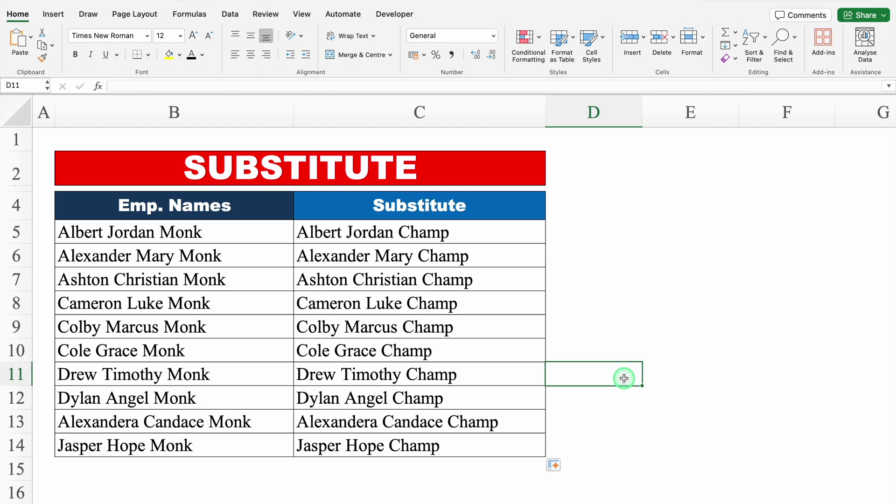
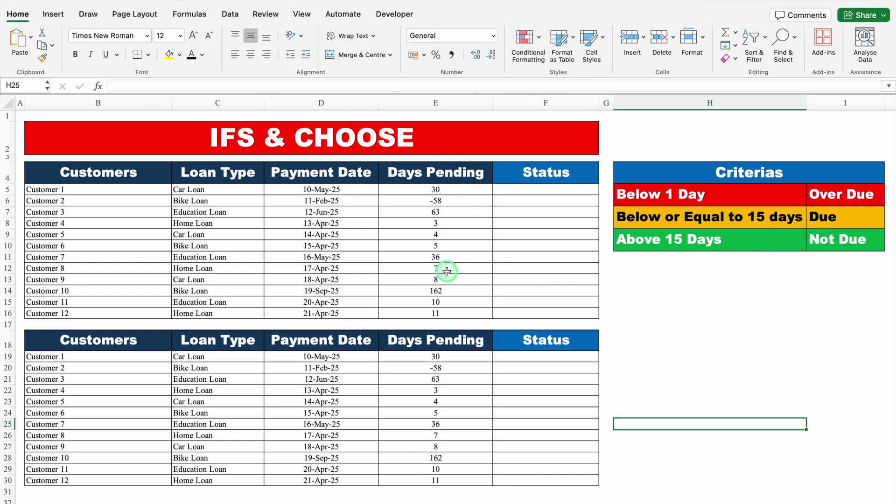
Step: Begin an IFS formula in F5 that returns "Over Due" when E5<1
{"action": "left_click", "coordinate": [545, 189]}
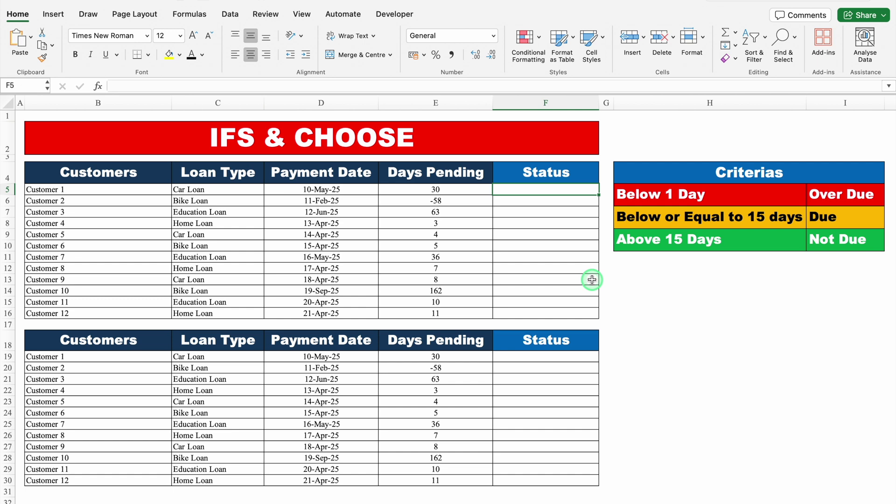
{"action": "type", "text": "=IFS"}
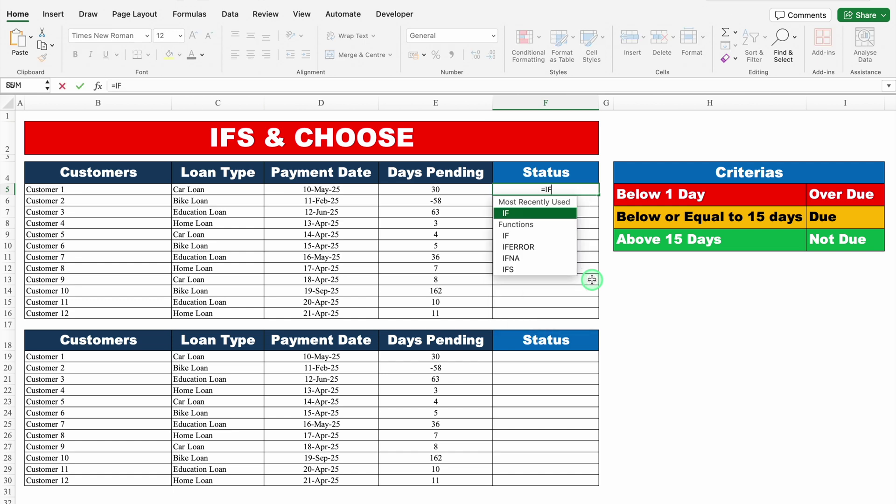
{"action": "double_click", "coordinate": [524, 215]}
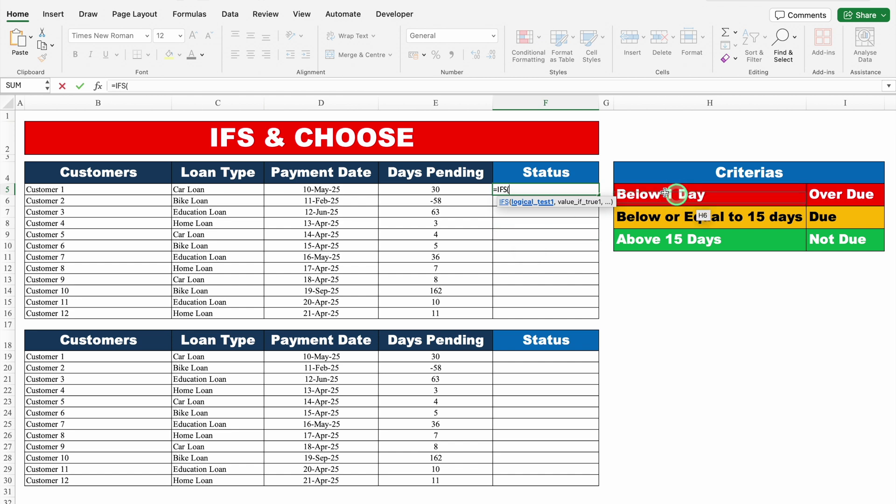
{"action": "left_click", "coordinate": [464, 188]}
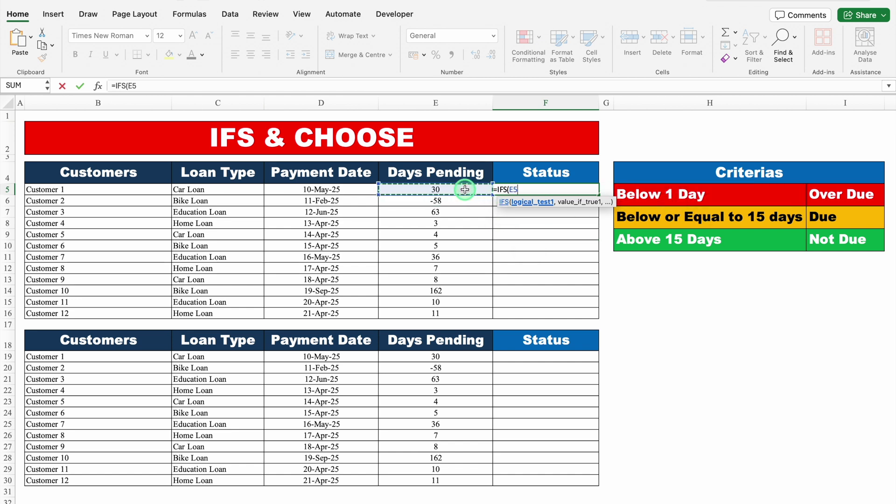
{"action": "type", "text": "<1,\""}
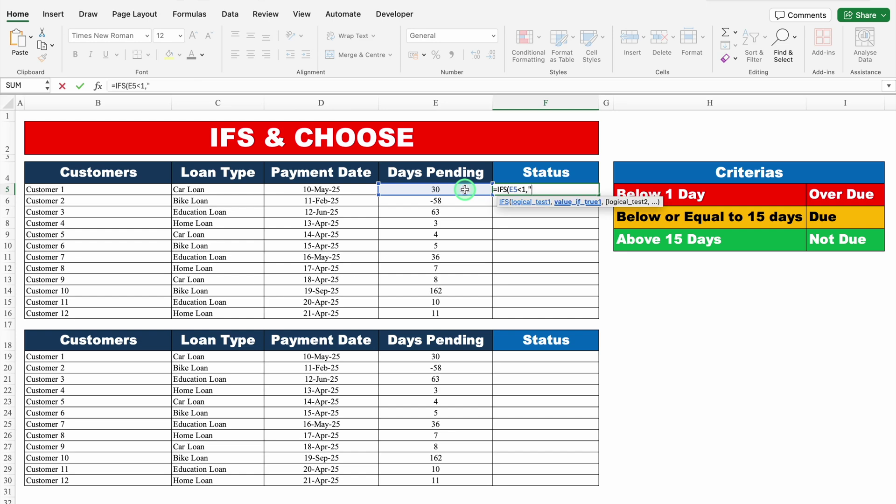
{"action": "type", "text": "Over Due\","}
{"action": "left_click_drag", "start_coordinate": [623, 201], "coordinate": [619, 290]}
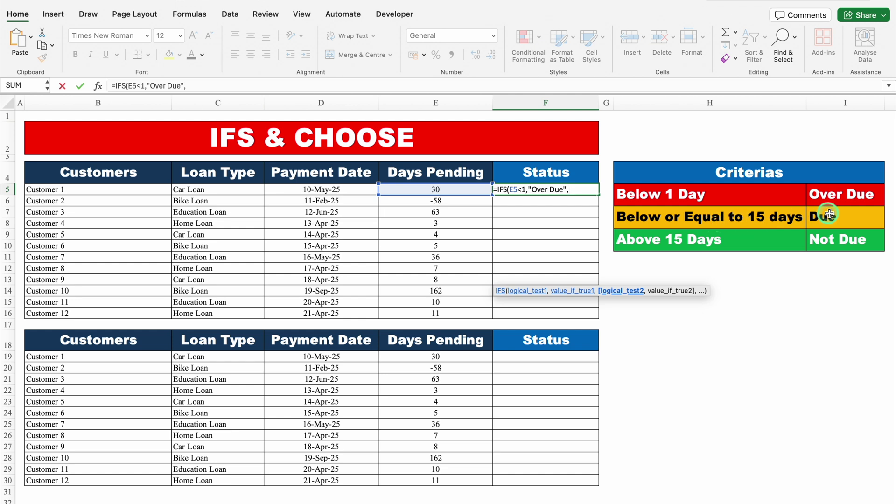
Step: Add a second condition to the F5 IFS formula that returns "Due" when E5<=15
{"action": "left_click", "coordinate": [427, 190]}
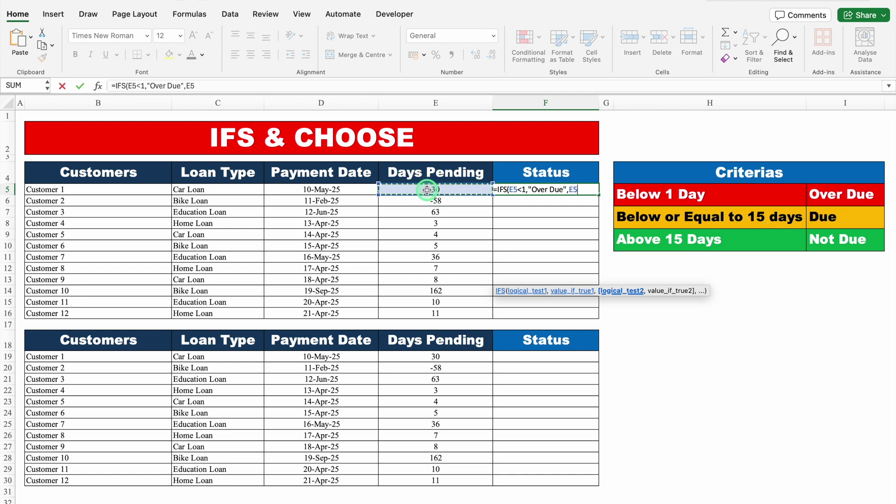
{"action": "type", "text": "<=15,\"D"}
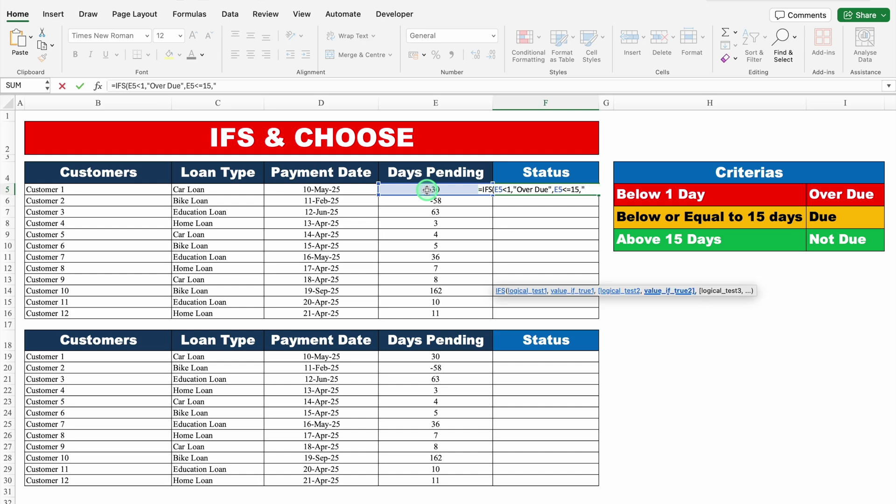
{"action": "type", "text": "ue\""}
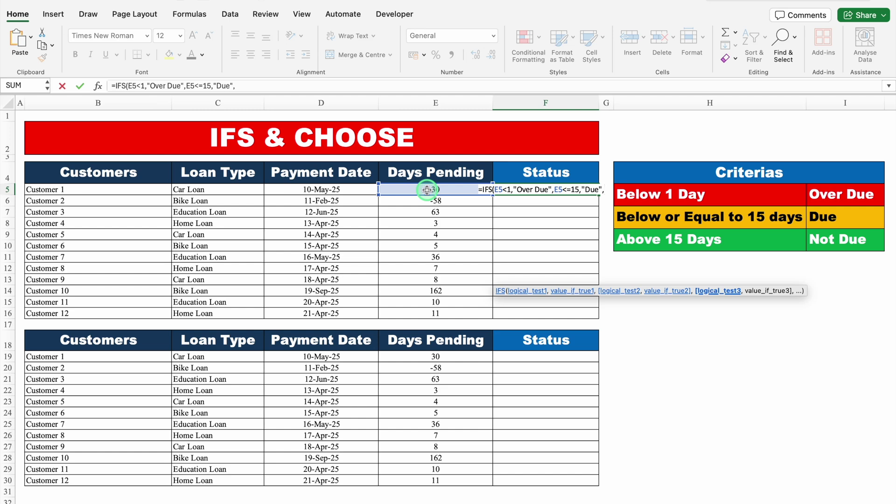
{"action": "type", "text": ","}
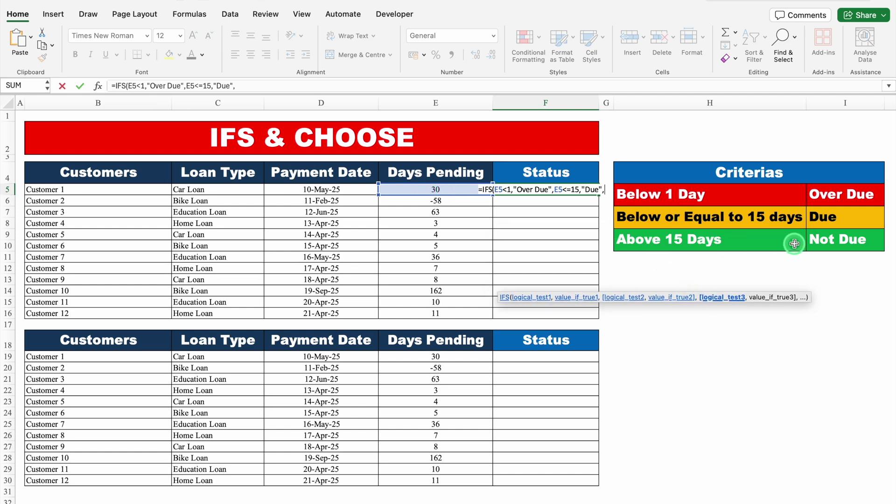
Step: Complete the F5 IFS formula with a third condition returning "Not Due" when E5>15
{"action": "left_click", "coordinate": [461, 186]}
{"action": "type", "text": ">"}
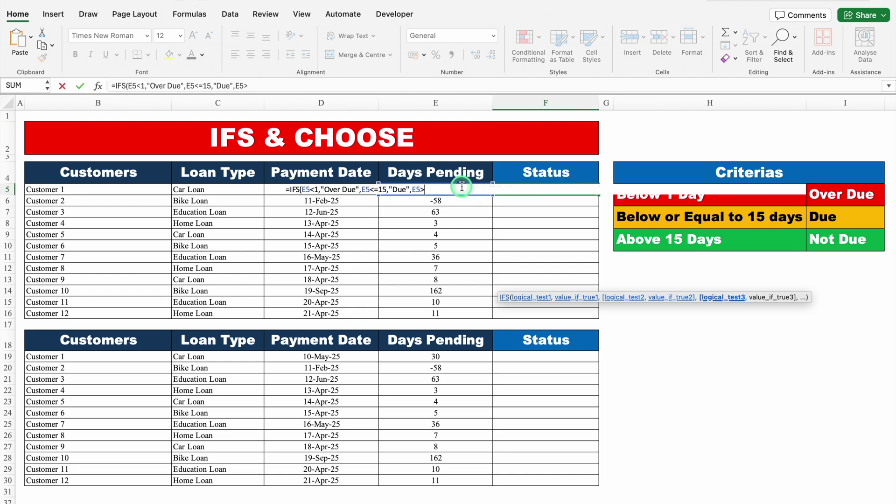
{"action": "type", "text": "15,\""}
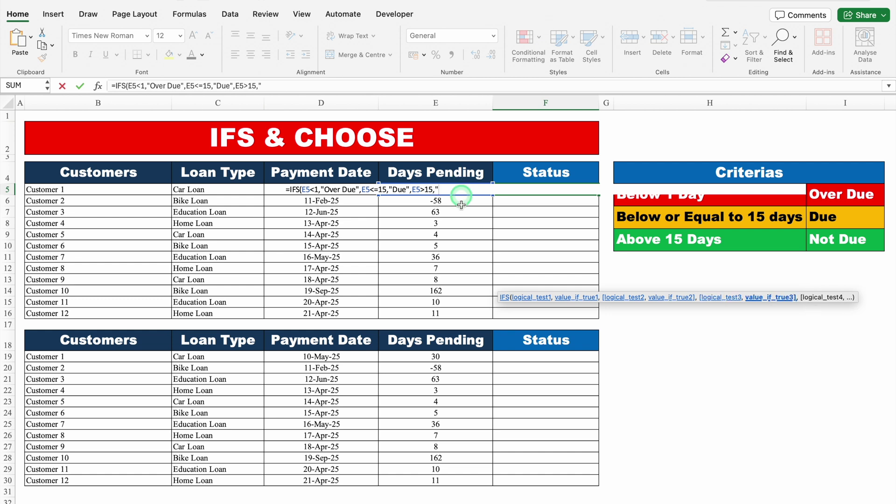
{"action": "type", "text": "Not Due\""}
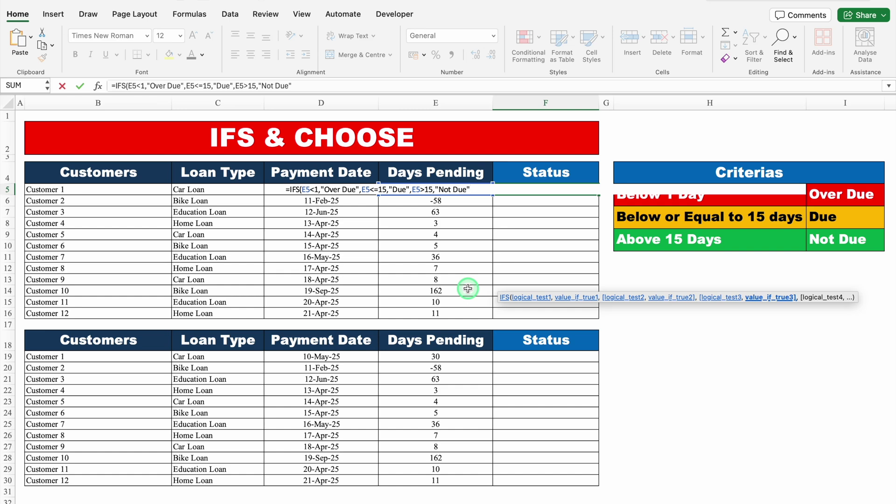
{"action": "type", "text": ")"}
{"action": "key", "text": "Return"}
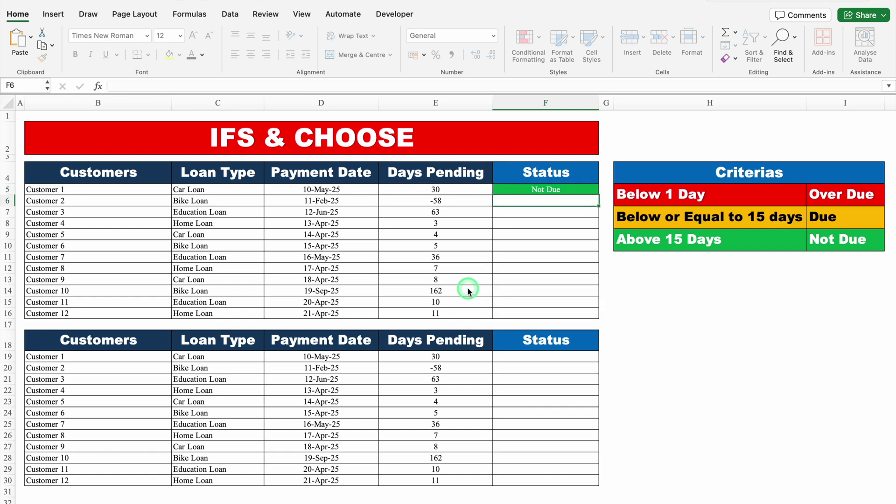
Step: Fill the F5 IFS formula down the first table's Status column to F16
{"action": "left_click", "coordinate": [581, 190]}
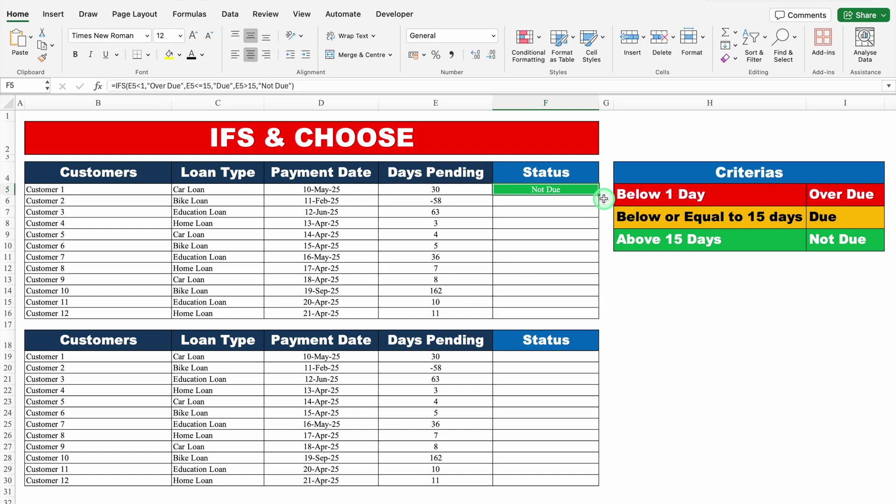
{"action": "double_click", "coordinate": [599, 196]}
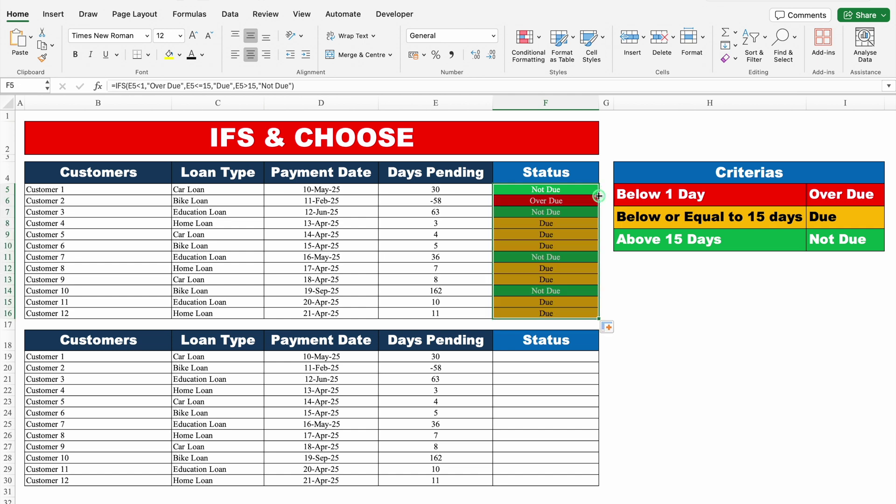
{"action": "left_click", "coordinate": [672, 325]}
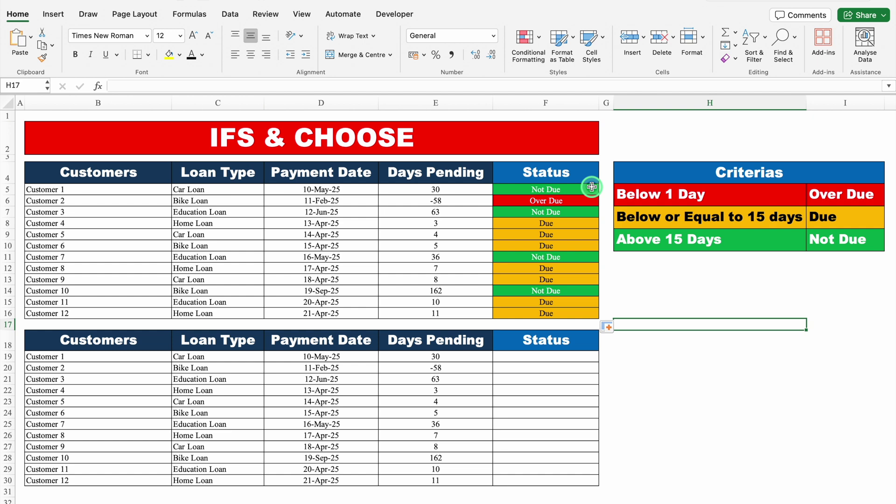
Step: Begin a CHOOSE formula in F19 with the index number 1+(E19<=15)
{"action": "left_click", "coordinate": [530, 357]}
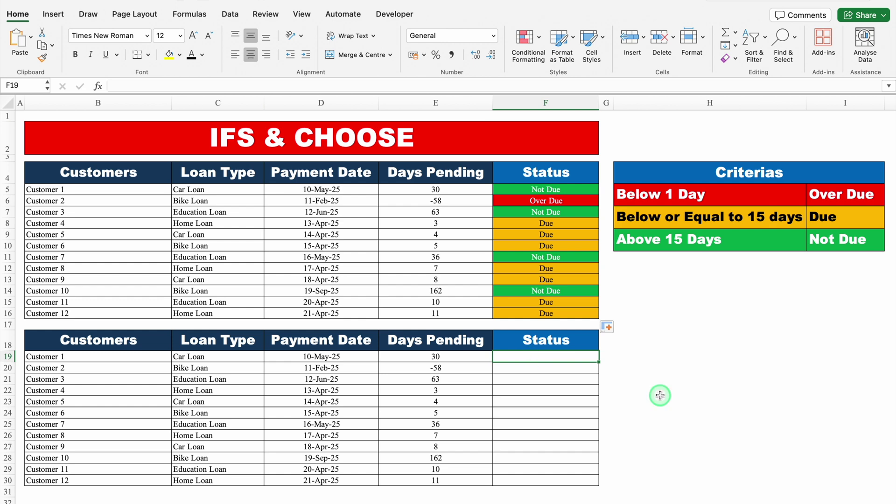
{"action": "type", "text": "=CHOO"}
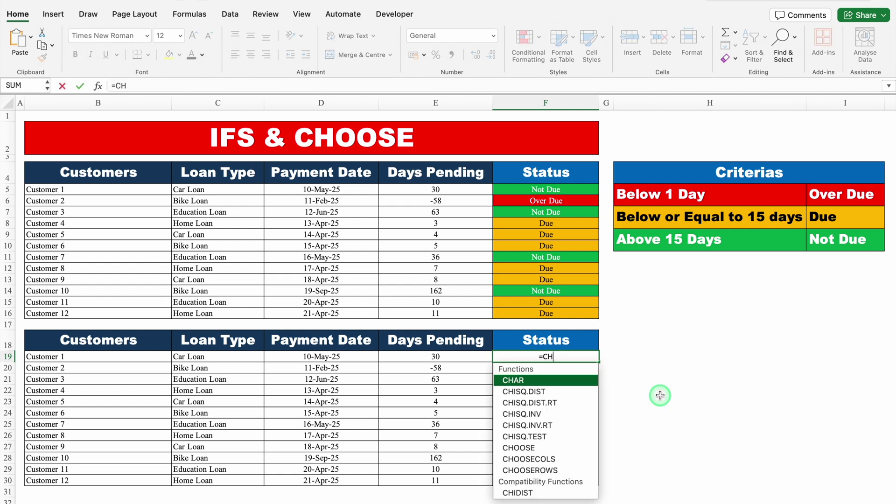
{"action": "double_click", "coordinate": [549, 380]}
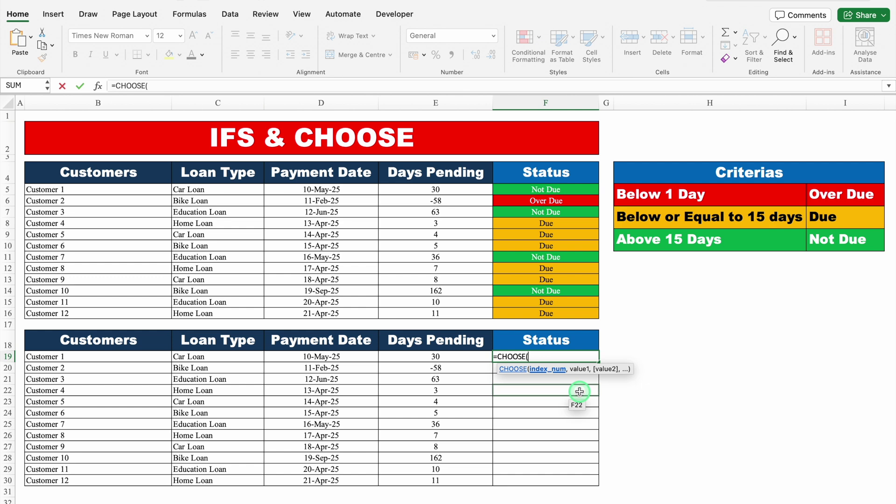
{"action": "type", "text": "1+"}
{"action": "type", "text": "("}
{"action": "left_click", "coordinate": [462, 359]}
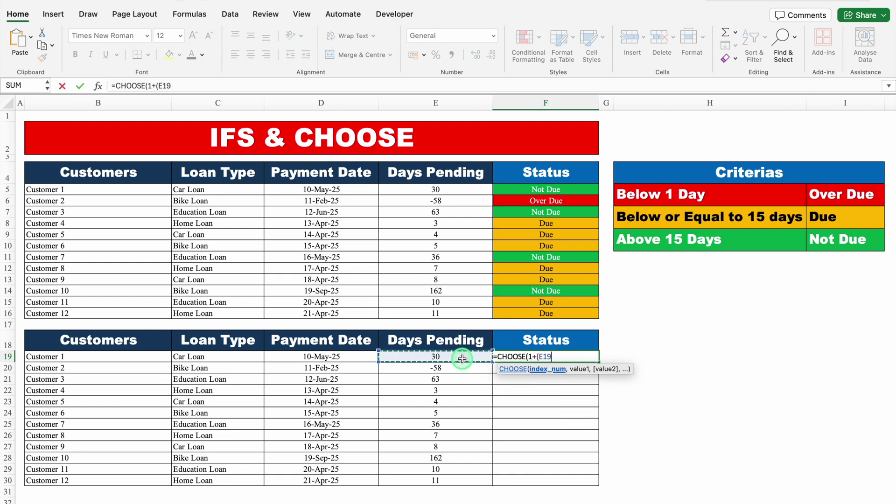
{"action": "type", "text": "<="}
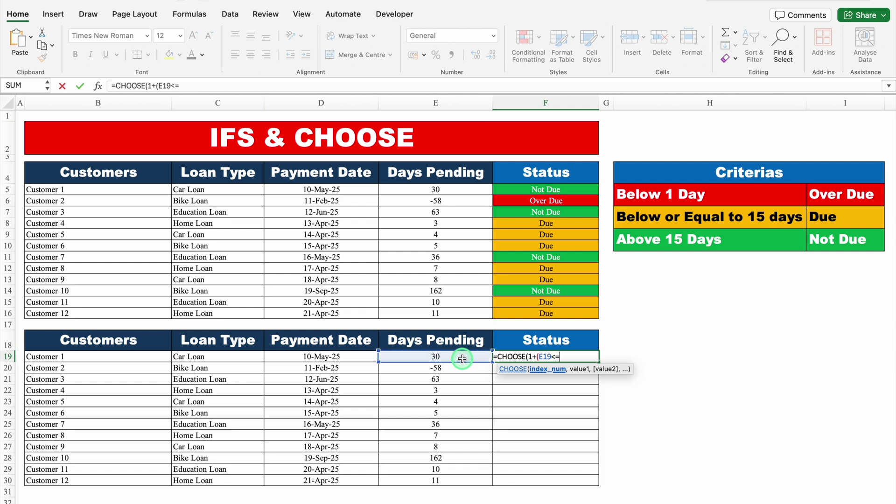
{"action": "type", "text": "15"}
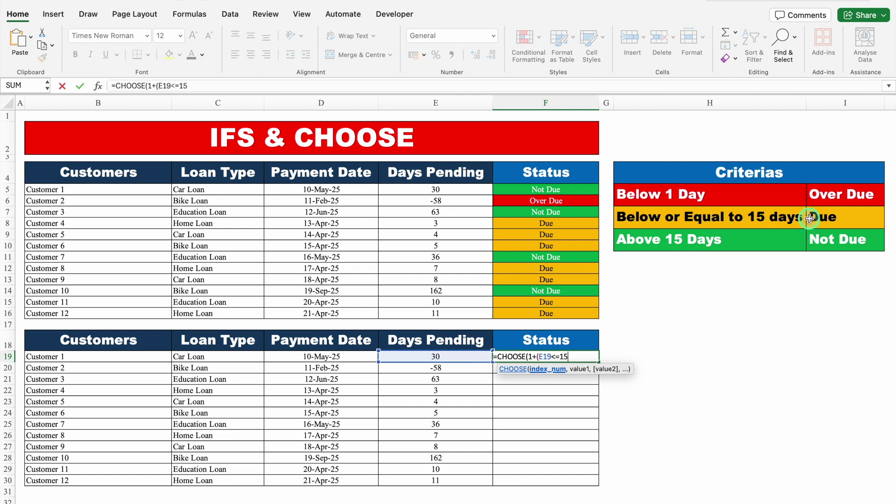
{"action": "type", "text": ")"}
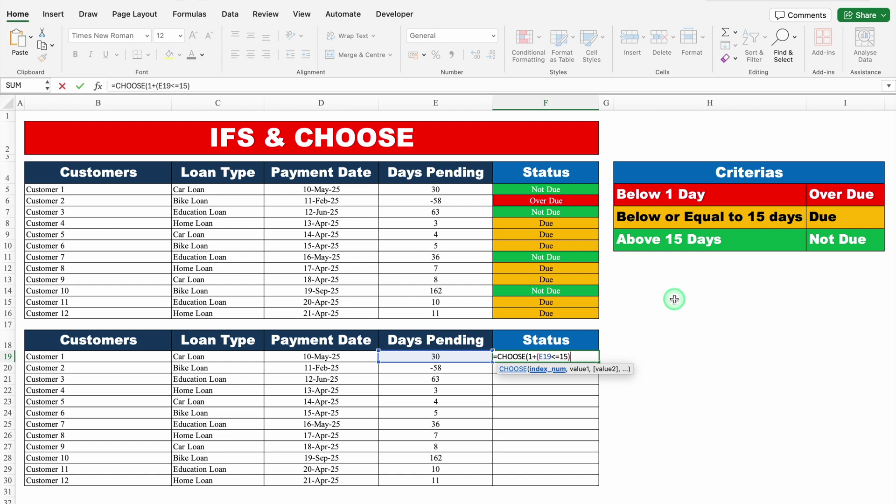
Step: Extend the index number of the F19 CHOOSE formula with +(E19<1)
{"action": "type", "text": "+"}
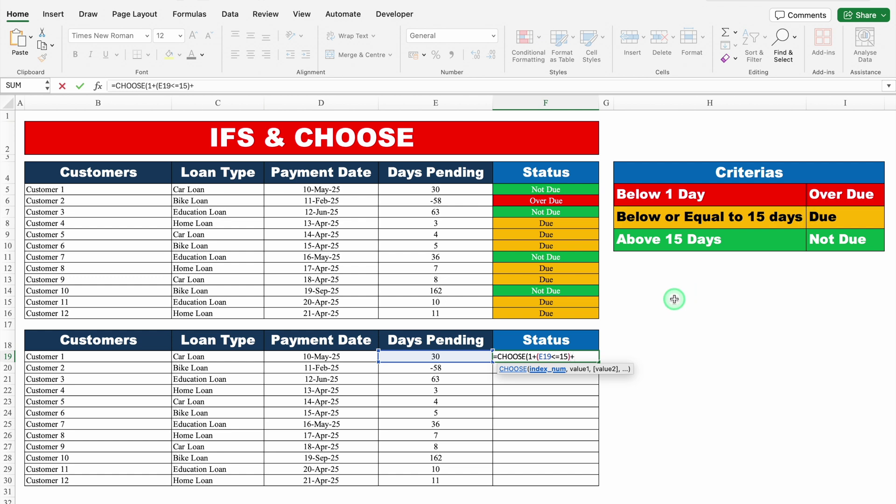
{"action": "left_click", "coordinate": [446, 355]}
{"action": "key", "text": "BackSpace"}
{"action": "key", "text": "BackSpace"}
{"action": "key", "text": "BackSpace"}
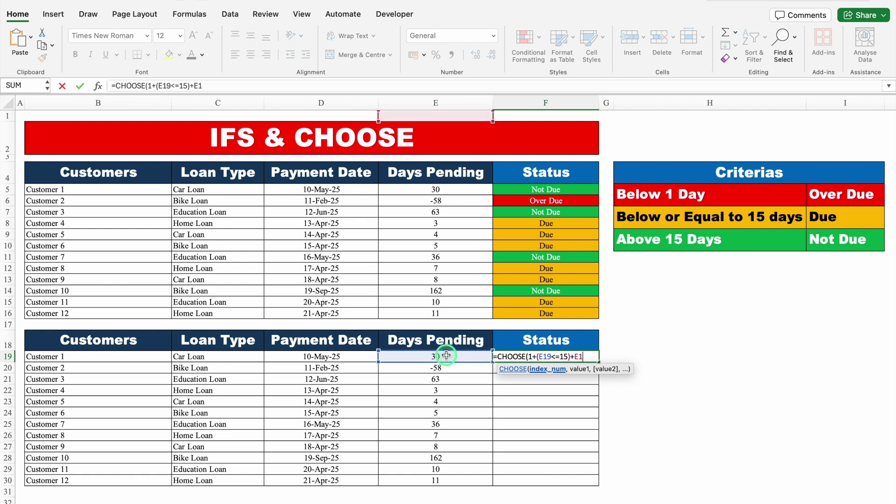
{"action": "type", "text": "("}
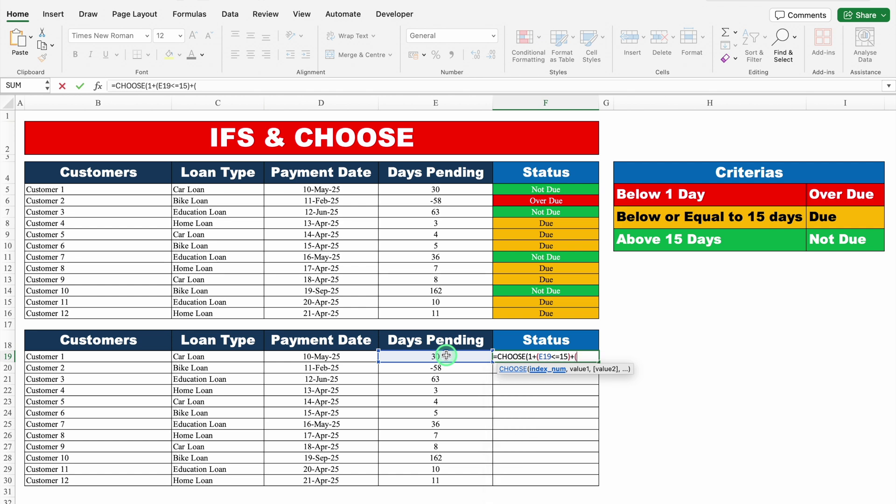
{"action": "left_click", "coordinate": [446, 356]}
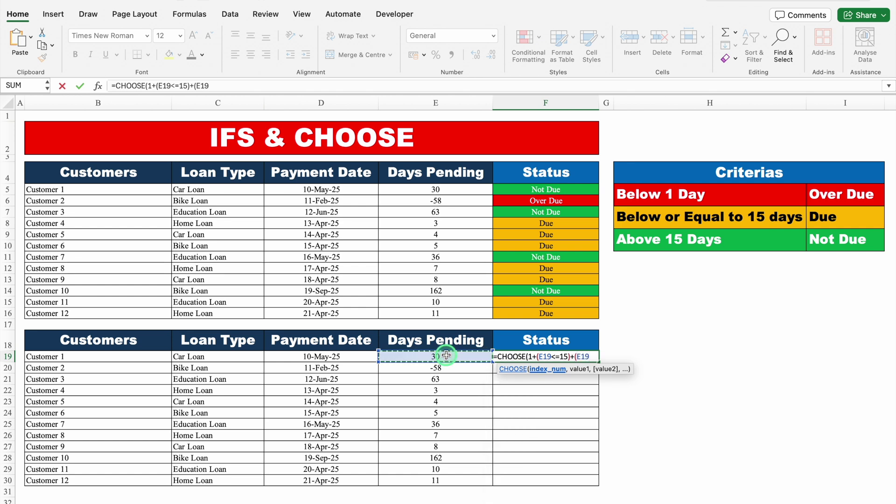
{"action": "type", "text": "<1"}
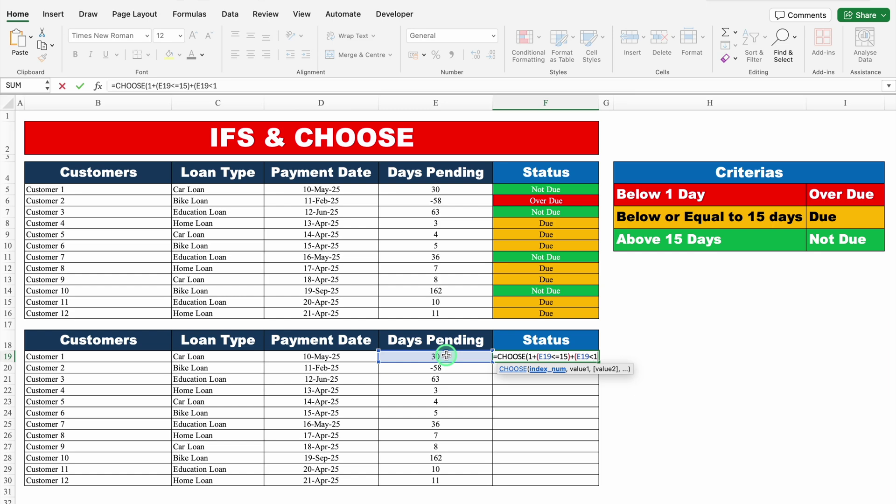
{"action": "type", "text": ")"}
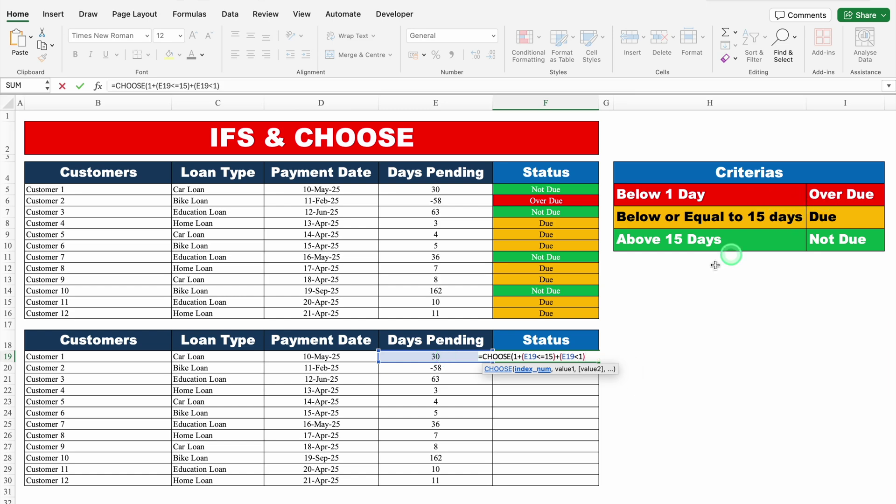
Step: Complete the F19 CHOOSE formula with the values "Not Due", "Due" and "Over Due"
{"action": "type", "text": ","}
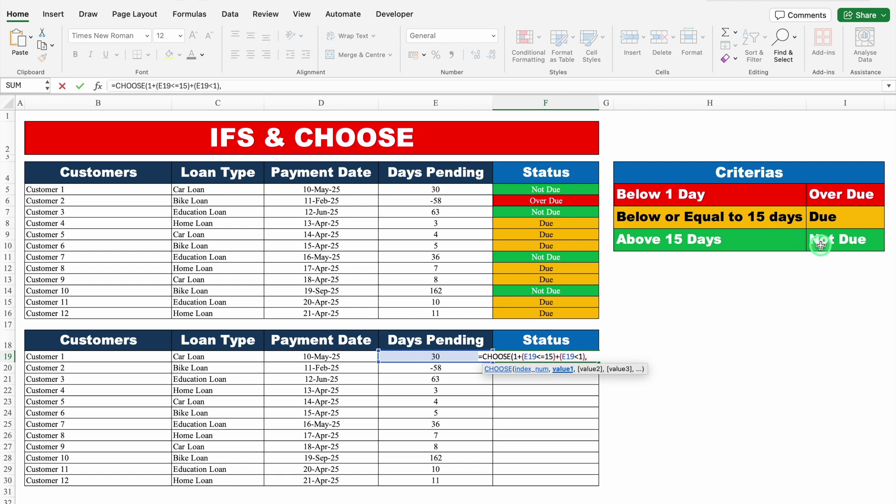
{"action": "type", "text": "\"Not Due\""}
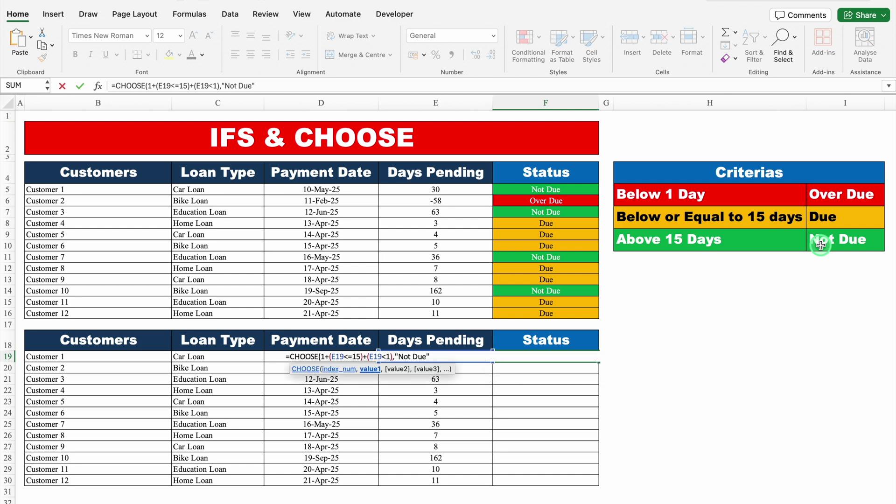
{"action": "type", "text": ","}
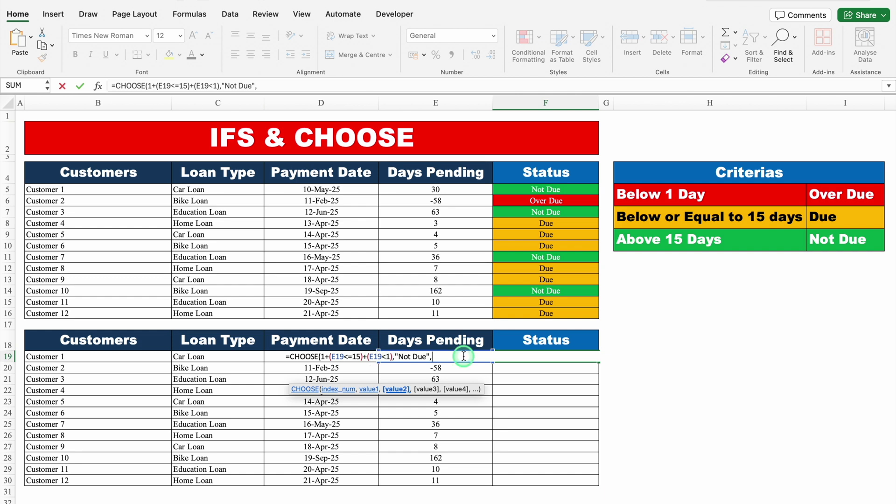
{"action": "type", "text": "\",\"Due\""}
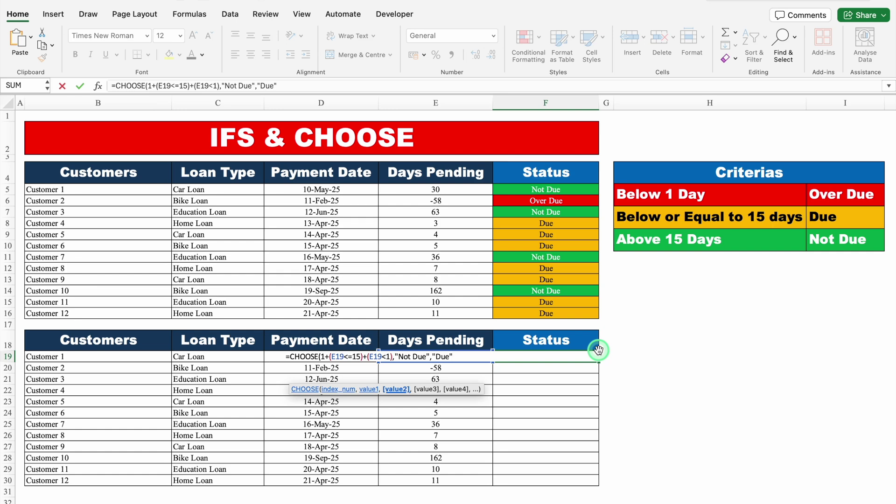
{"action": "type", "text": ",\""}
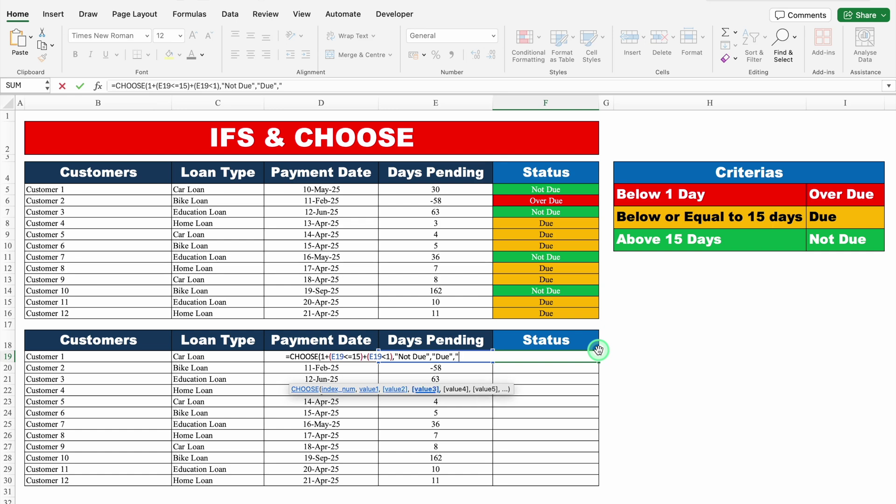
{"action": "type", "text": "Over Due\")"}
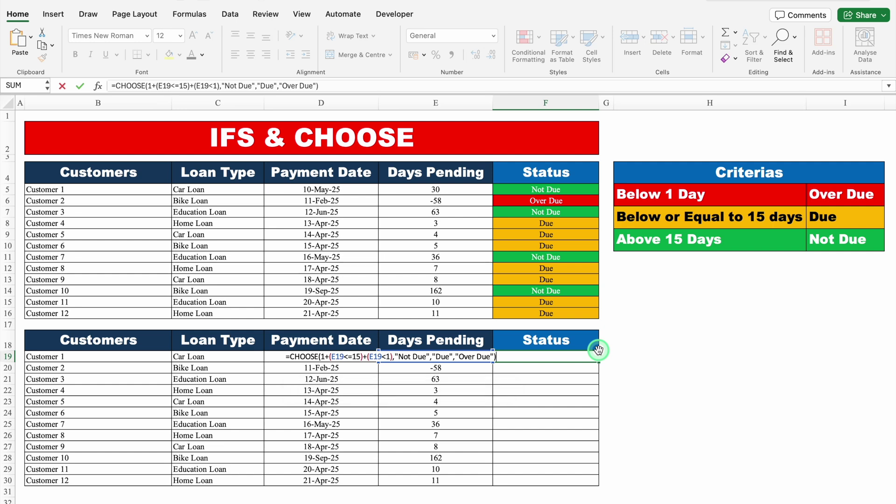
{"action": "key", "text": "Return"}
Step: Fill the F19 CHOOSE formula down the second table's Status column to F30
{"action": "key", "text": "Up"}
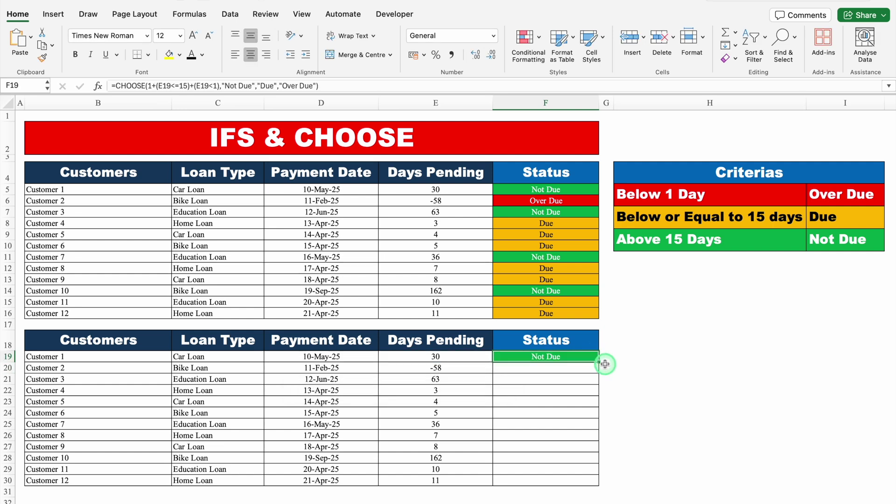
{"action": "double_click", "coordinate": [604, 363]}
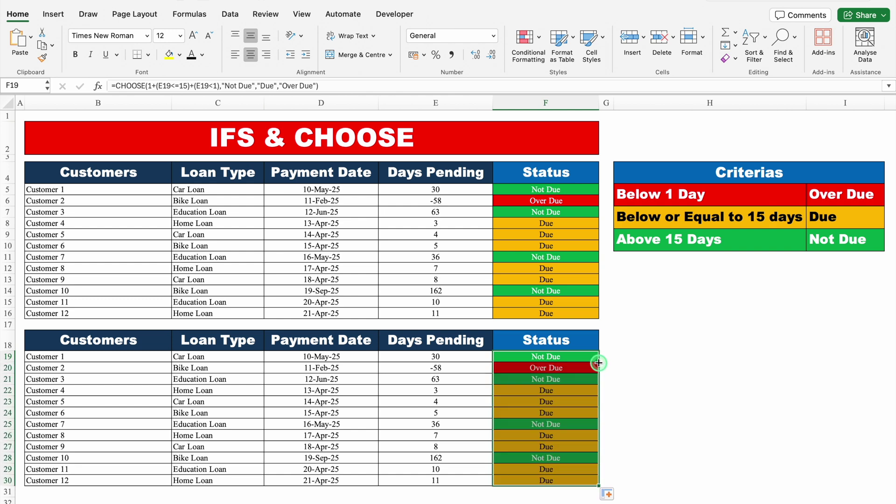
{"action": "left_click", "coordinate": [686, 354]}
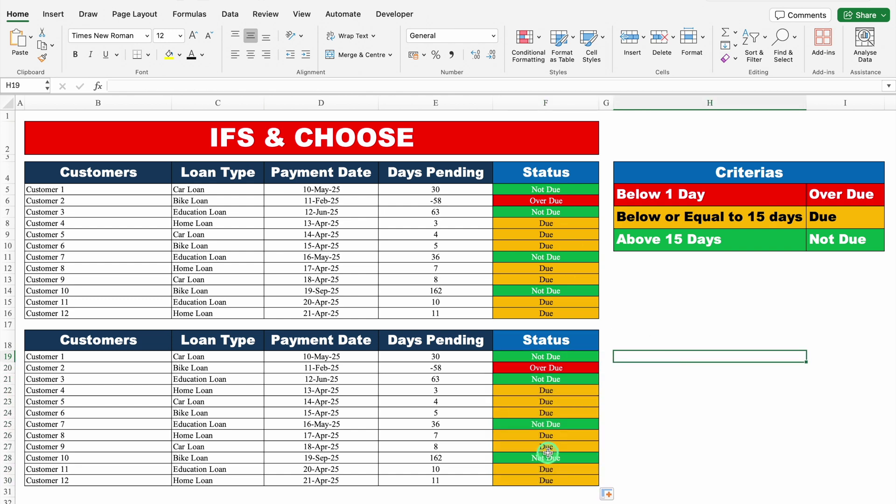